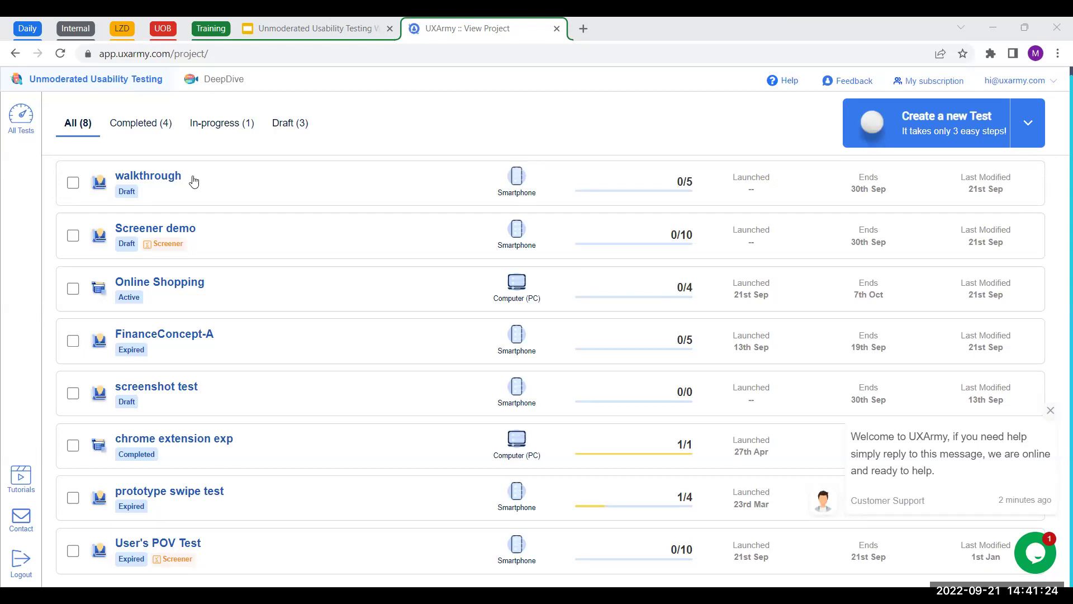
Step: Change the walkthrough test's end time from 1:00 PM to 7:00 PM on 30/09/2022
mouse_move(434, 183)
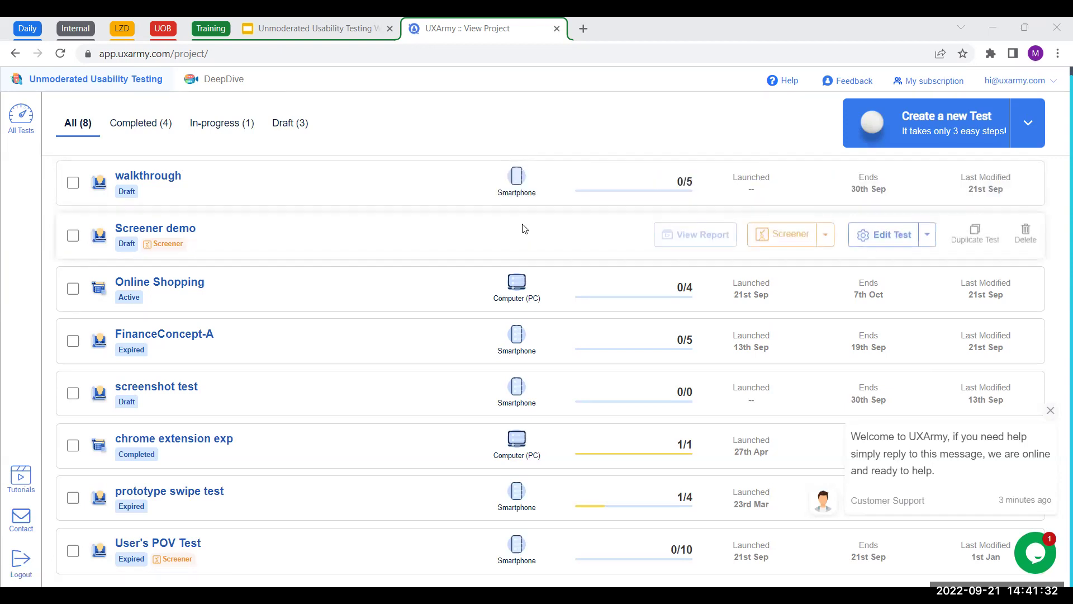
mouse_move(889, 193)
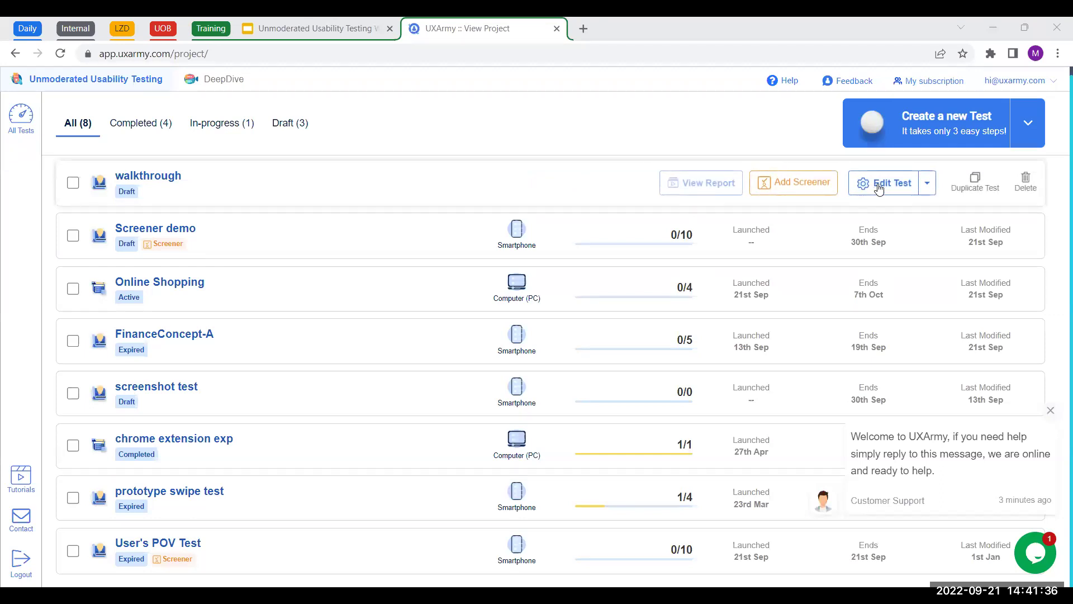
click(879, 189)
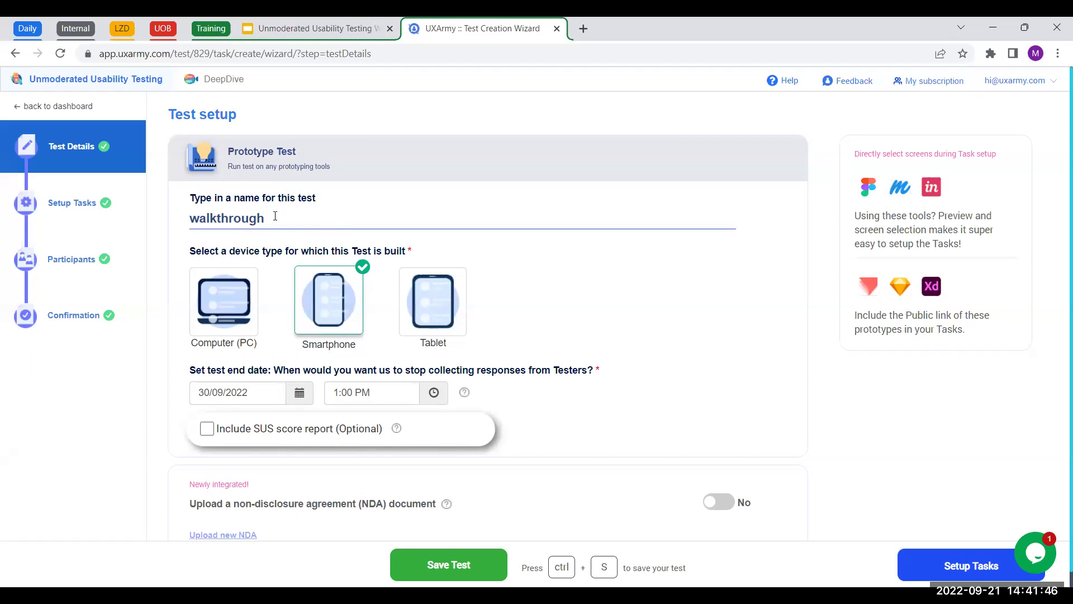
scroll(322, 222, down, 1)
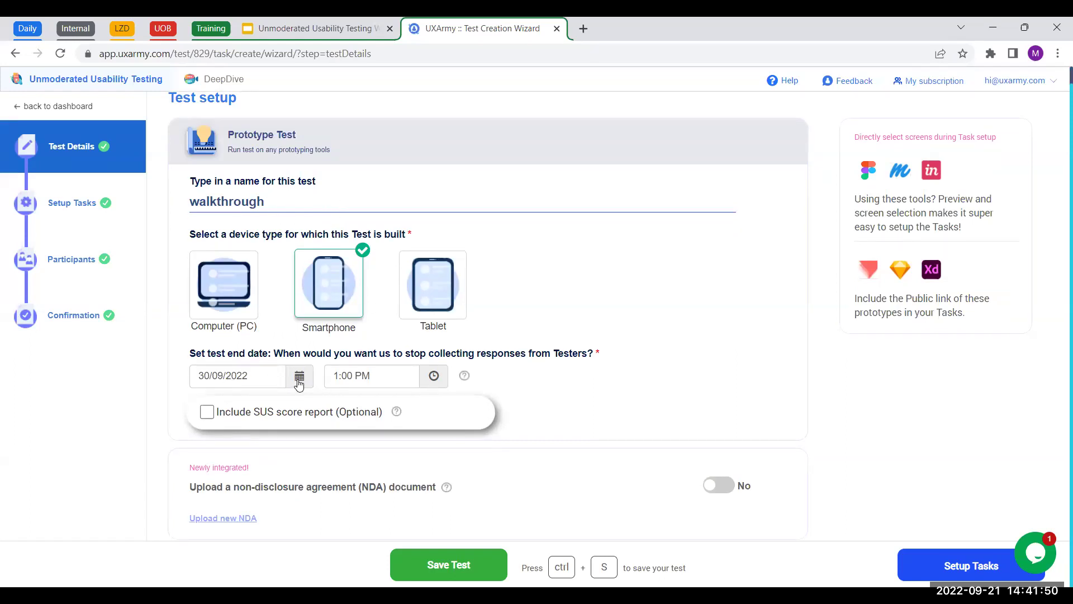
click(434, 376)
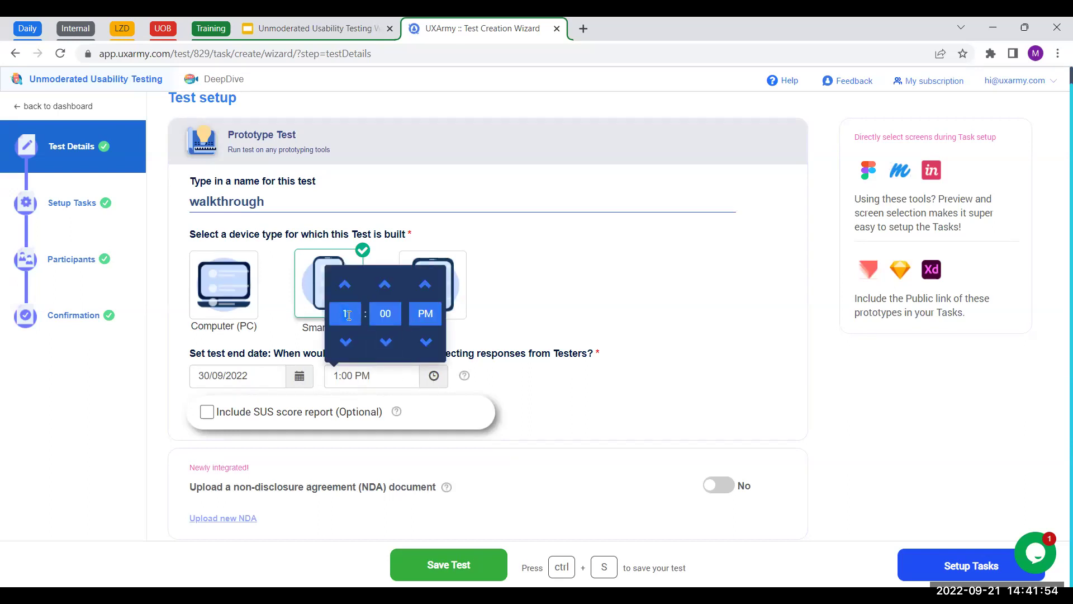
text(7)
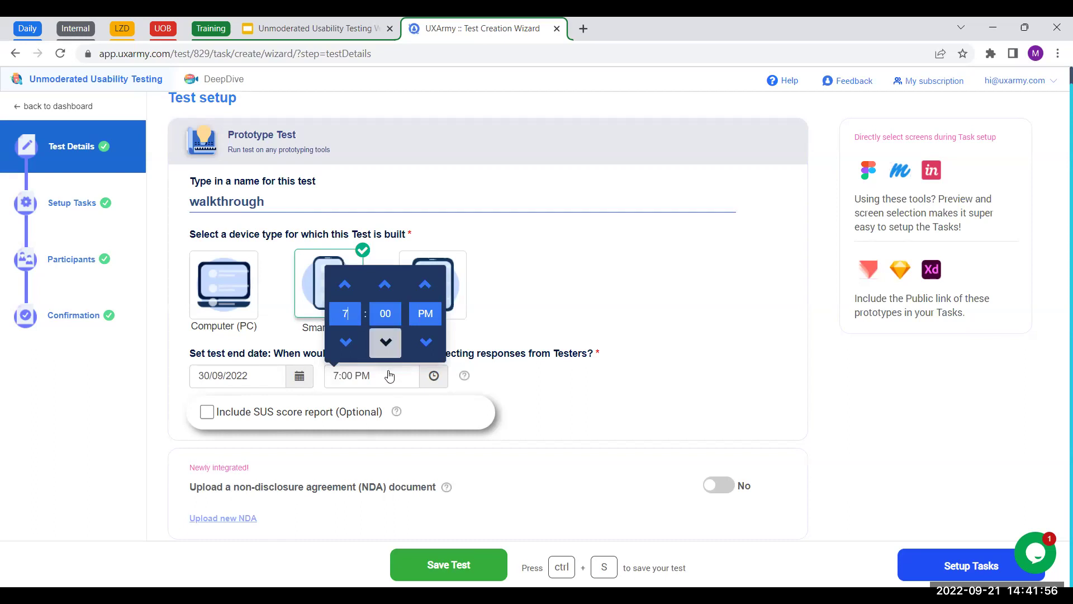
click(542, 312)
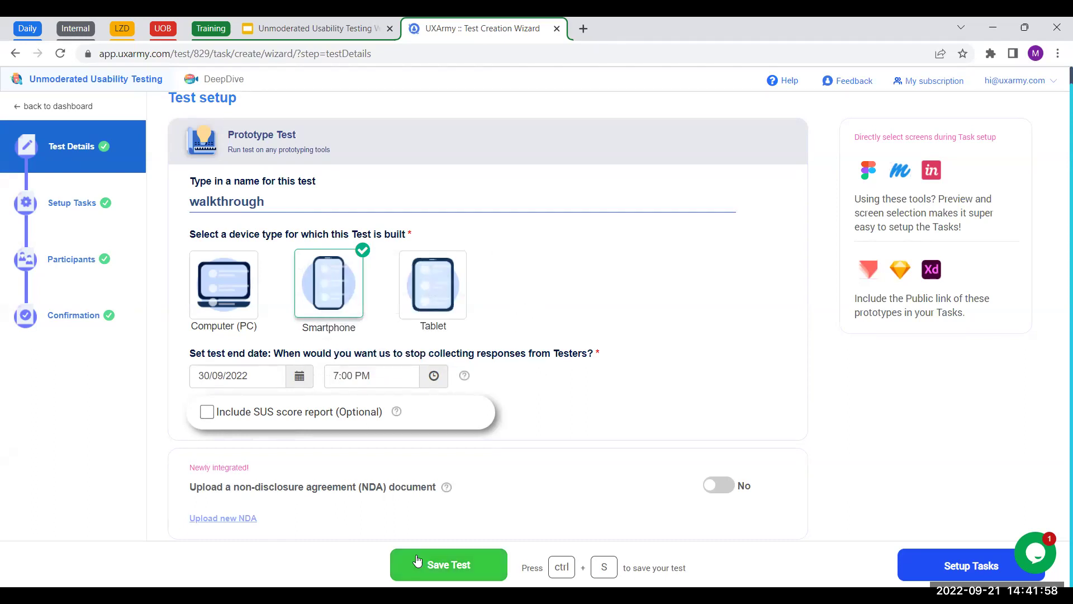
Step: Save the test settings and set home screen 1 as the success path's start
click(434, 565)
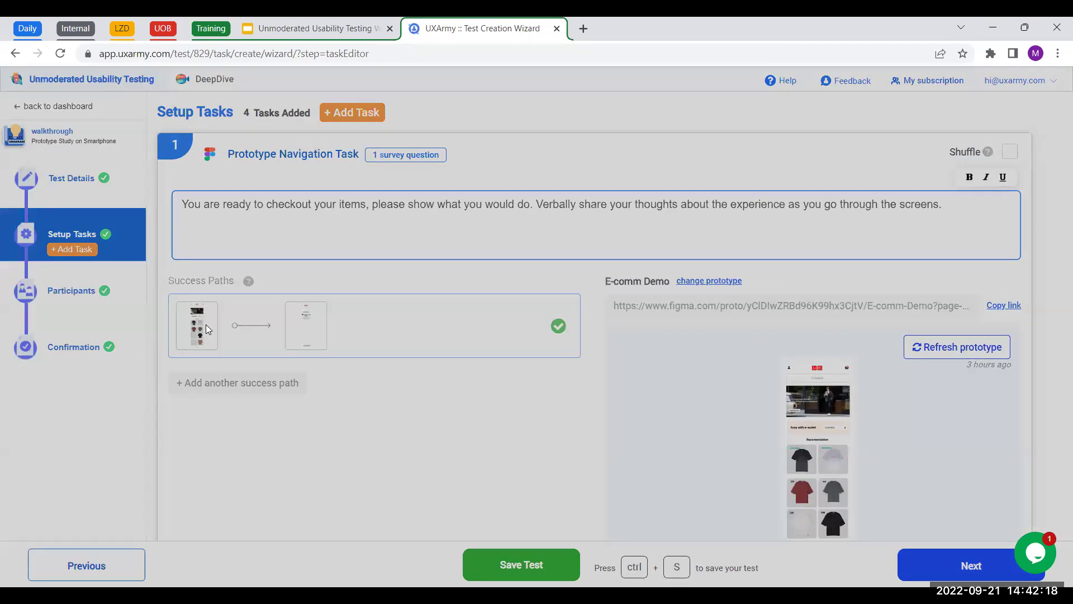
click(206, 327)
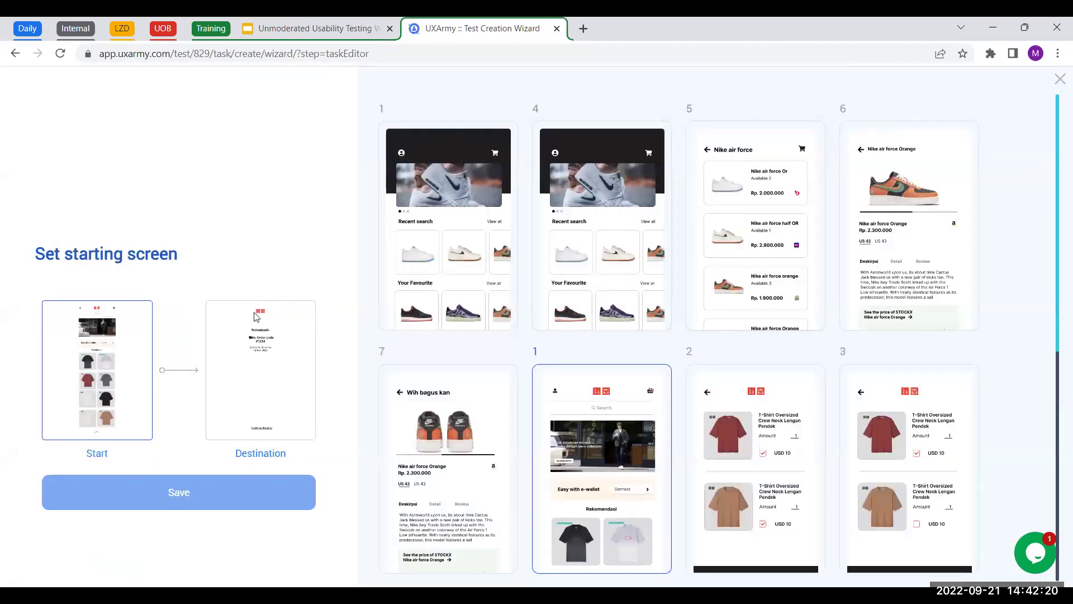
scroll(832, 213, down, 5)
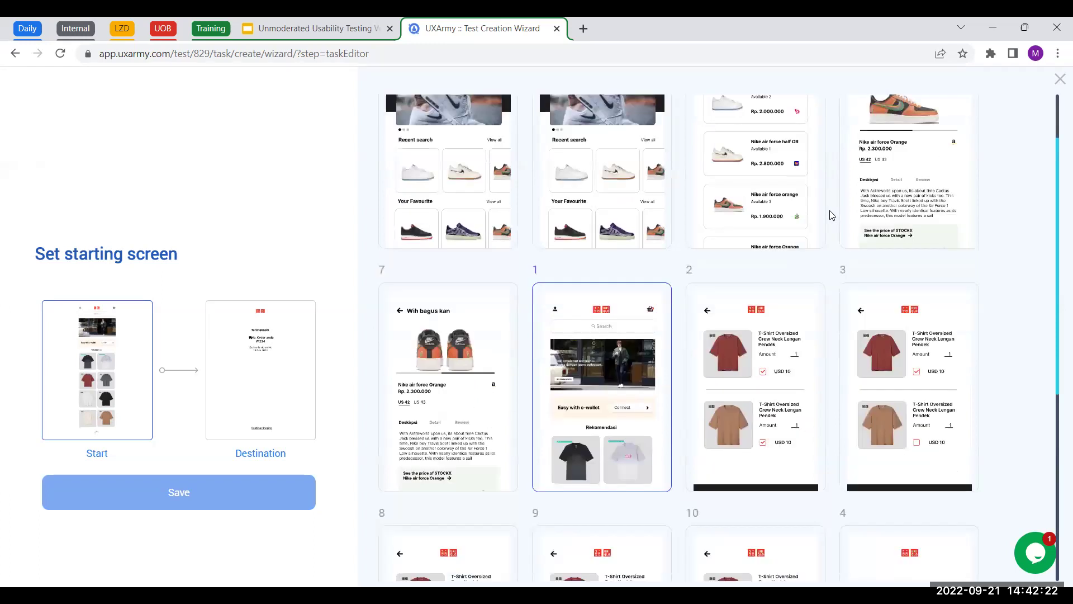
scroll(647, 256, down, 3)
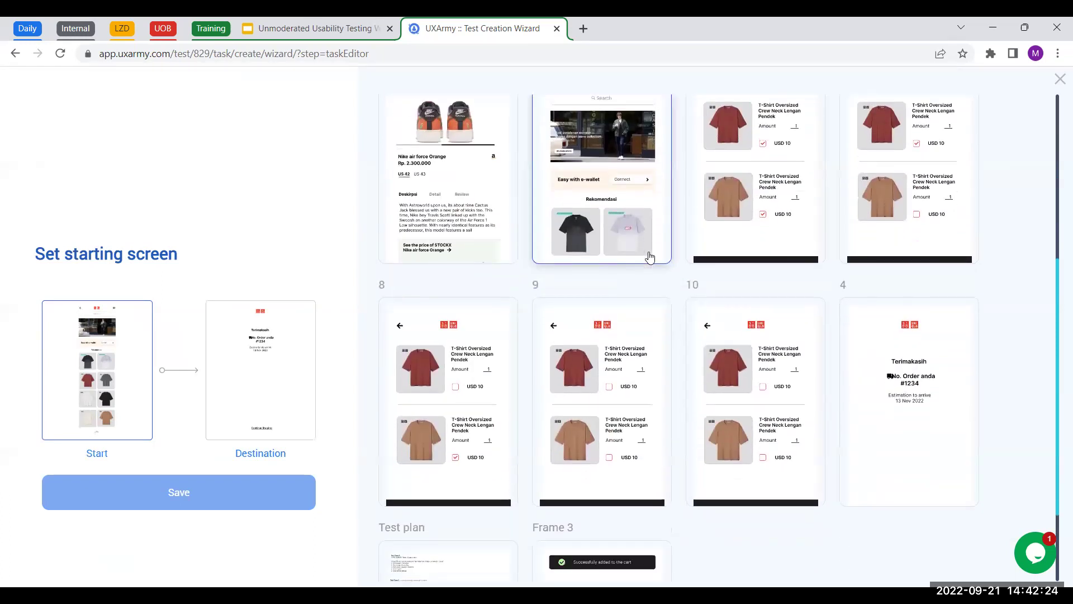
scroll(648, 259, up, 1)
scroll(648, 259, up, 6)
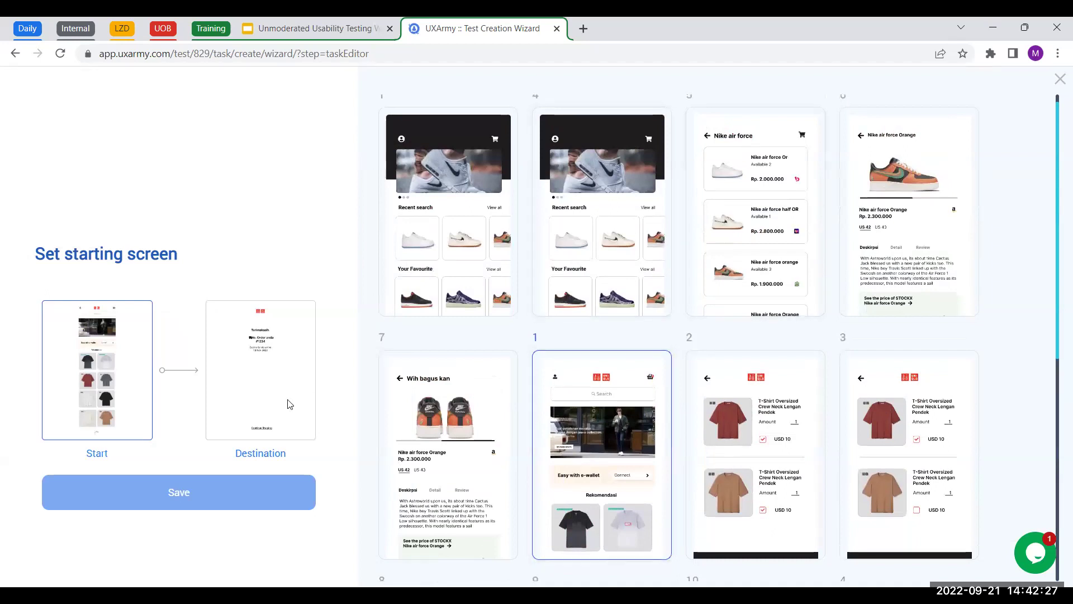
click(479, 439)
click(612, 432)
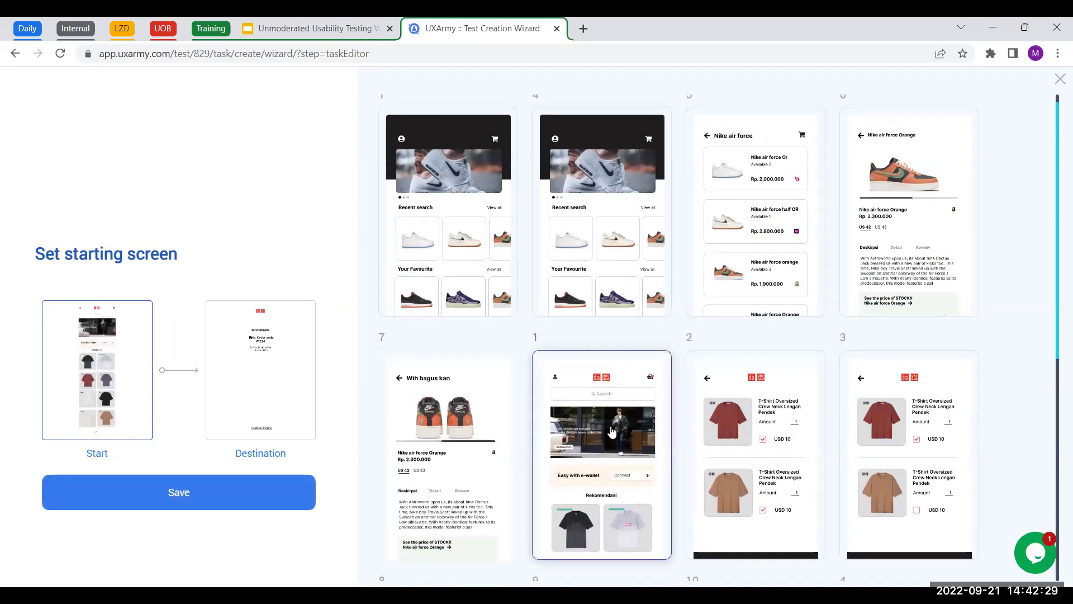
click(178, 497)
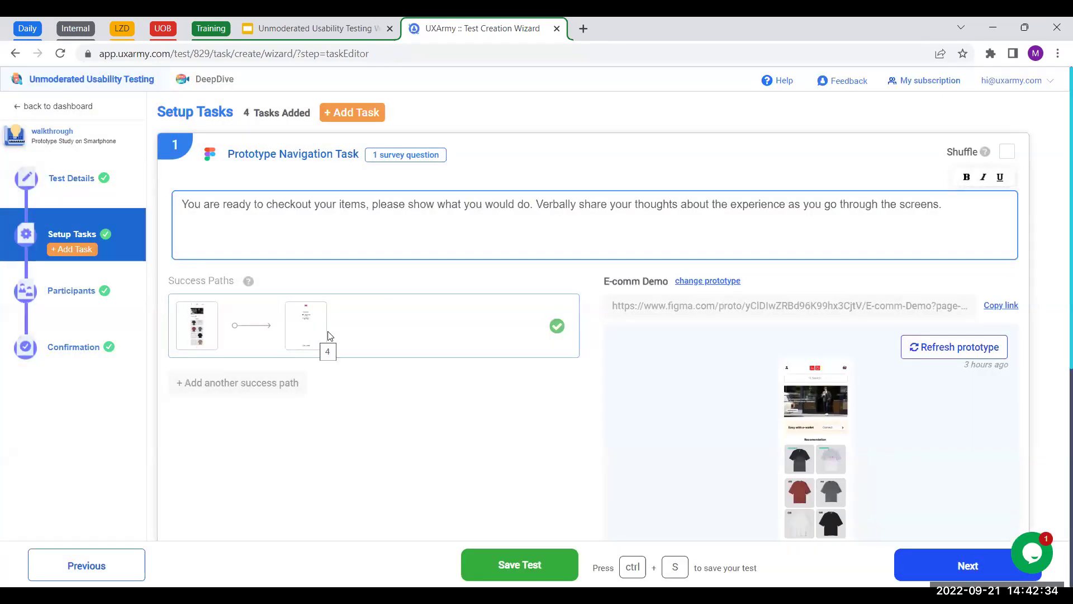
Step: Set the success path's destination to the Terimakasih confirmation screen 4
click(307, 327)
click(798, 453)
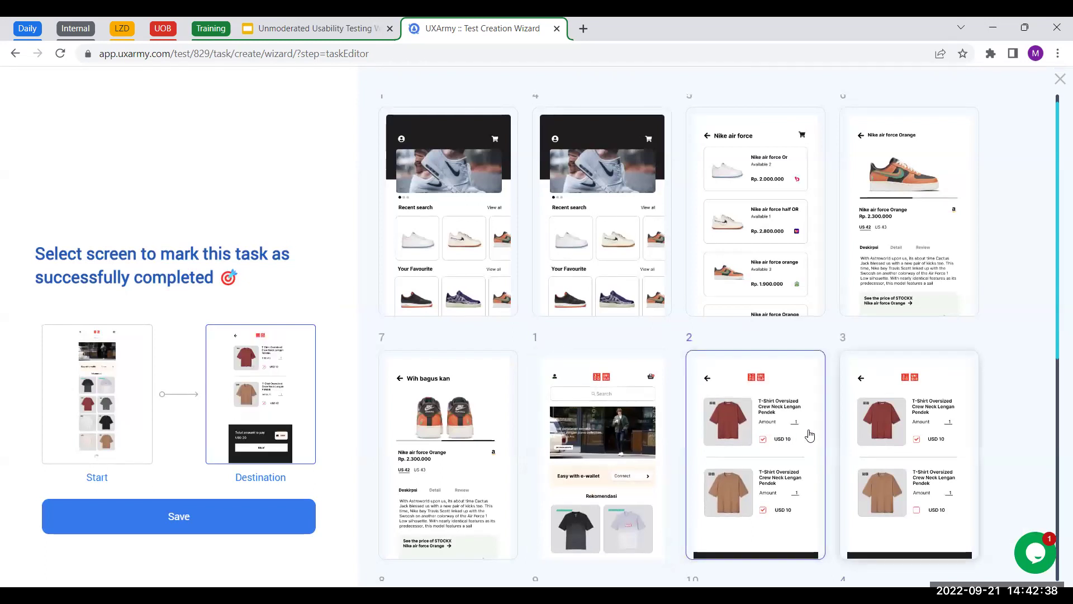
scroll(809, 434, down, 1)
scroll(809, 434, down, 5)
click(903, 352)
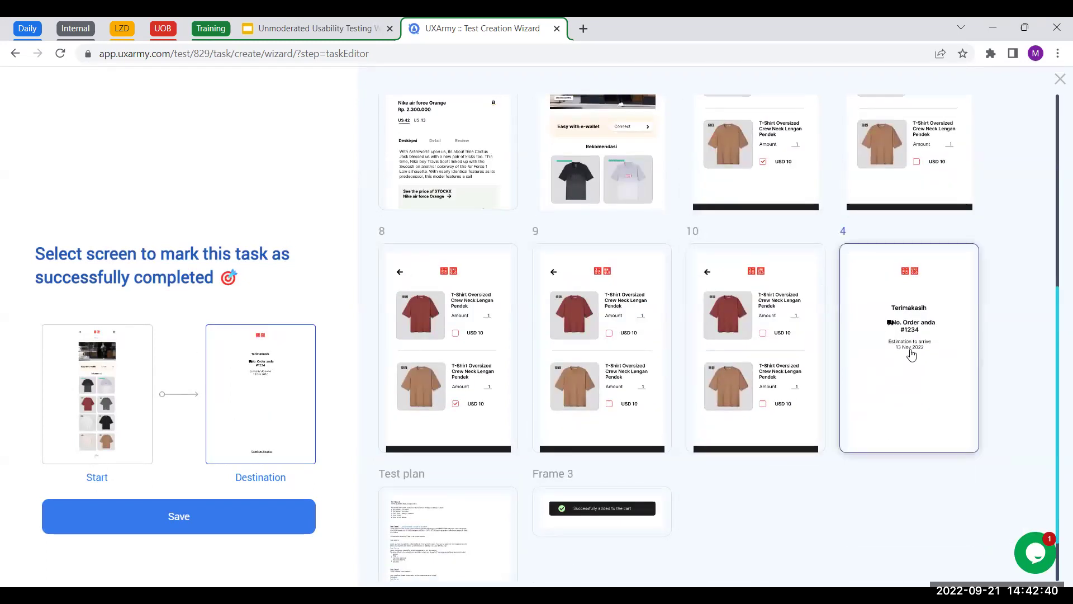
click(267, 522)
click(606, 438)
scroll(471, 251, up, 3)
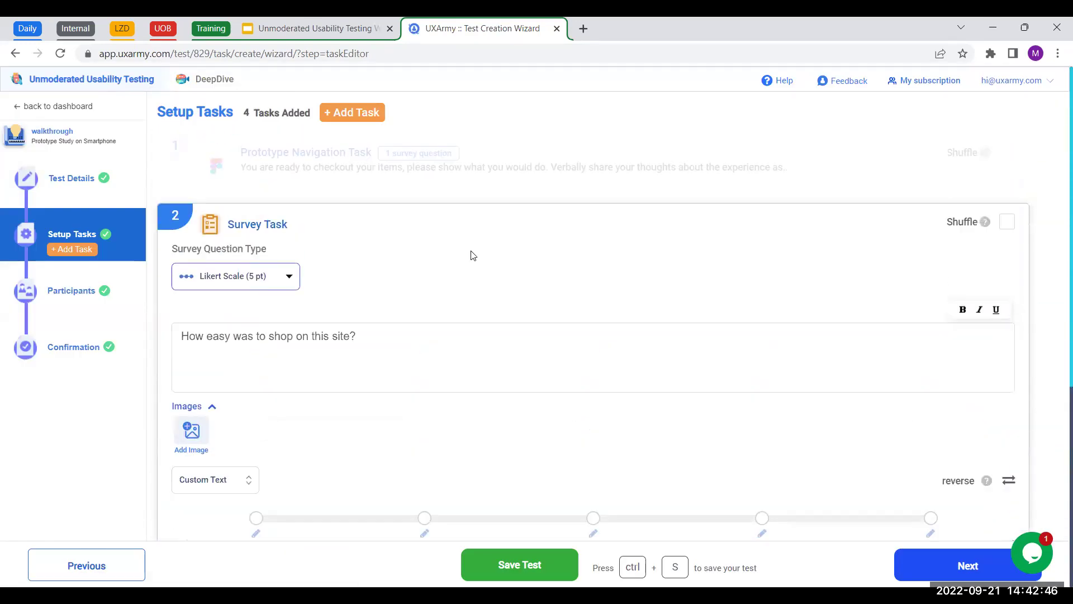
Step: Correct 'test' to 'task' in task 1's survey question and save it
click(442, 158)
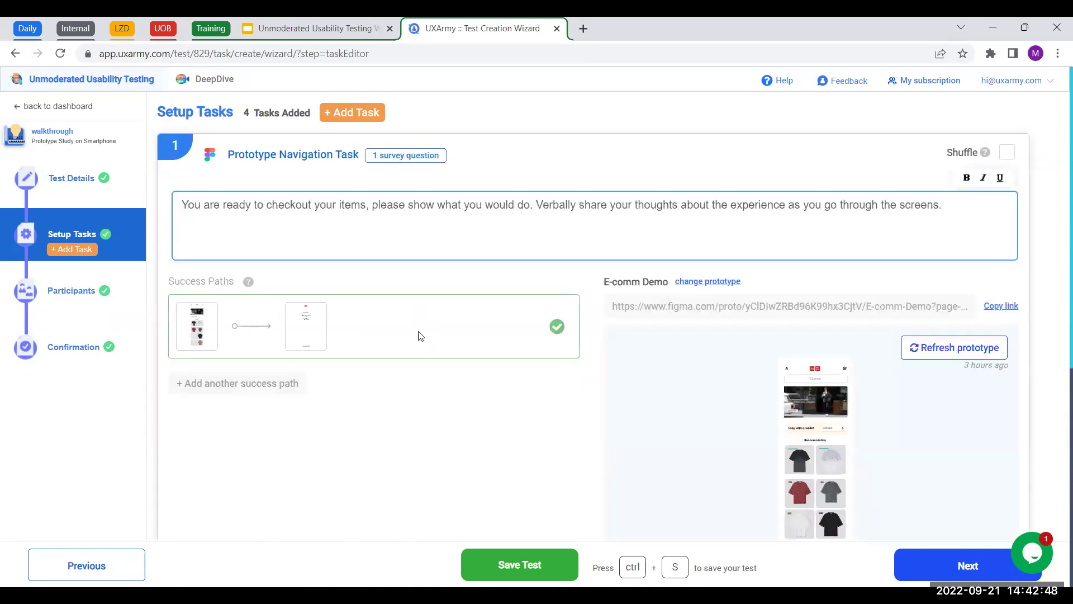
scroll(312, 442, down, 4)
click(258, 450)
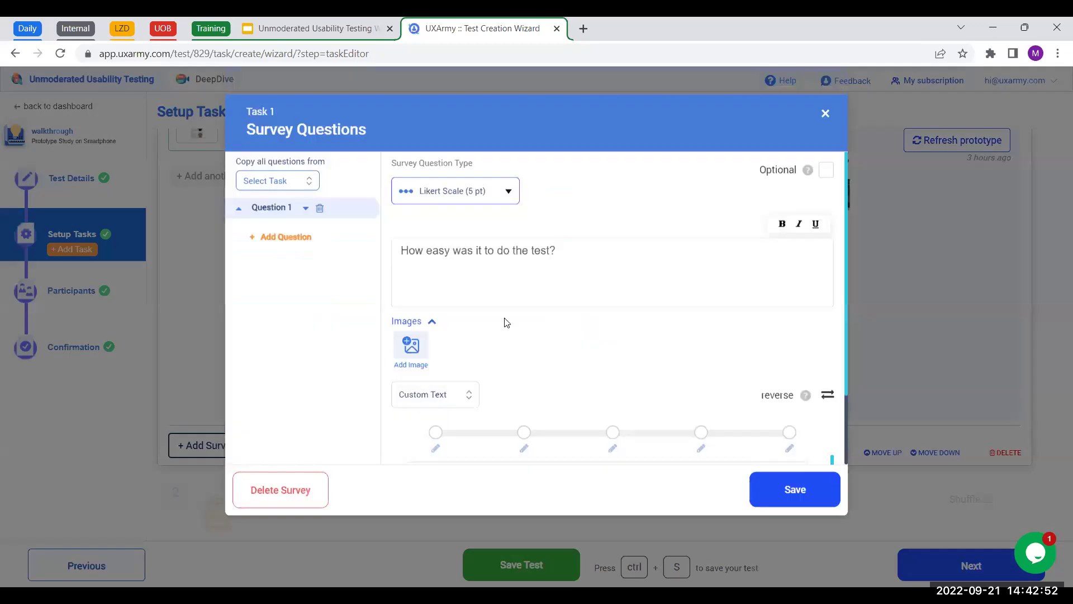
scroll(487, 288, down, 2)
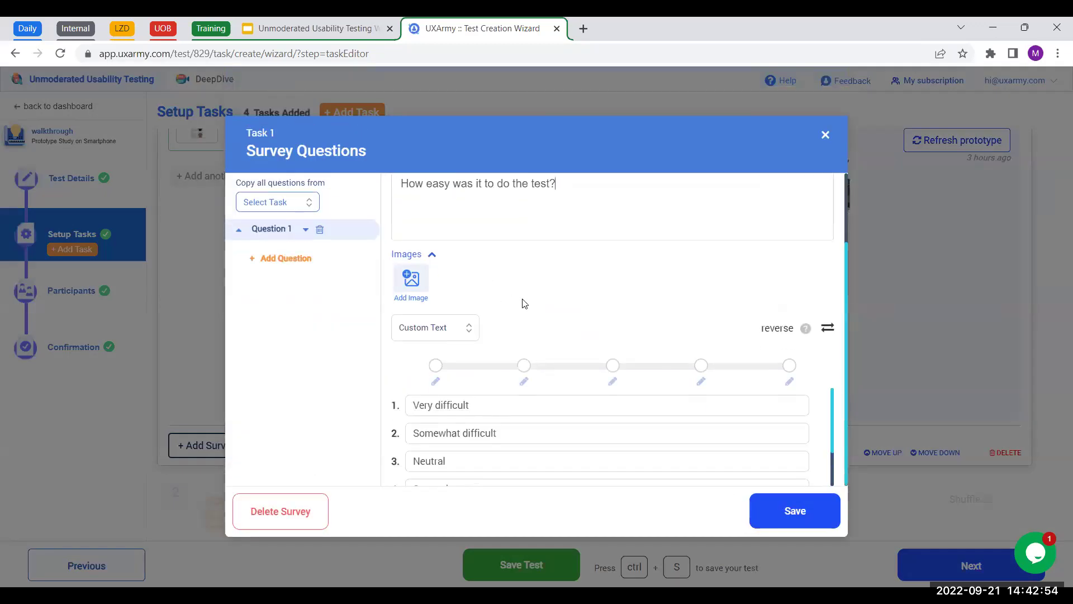
scroll(523, 304, up, 2)
drag(523, 272, 549, 274)
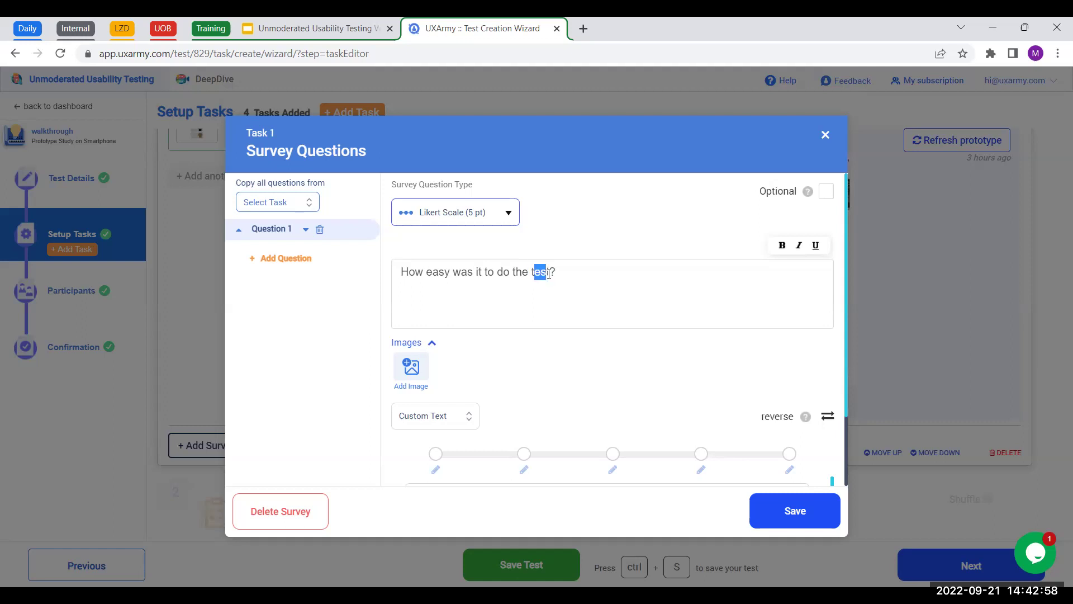
text(ask)
scroll(565, 315, down, 3)
click(804, 513)
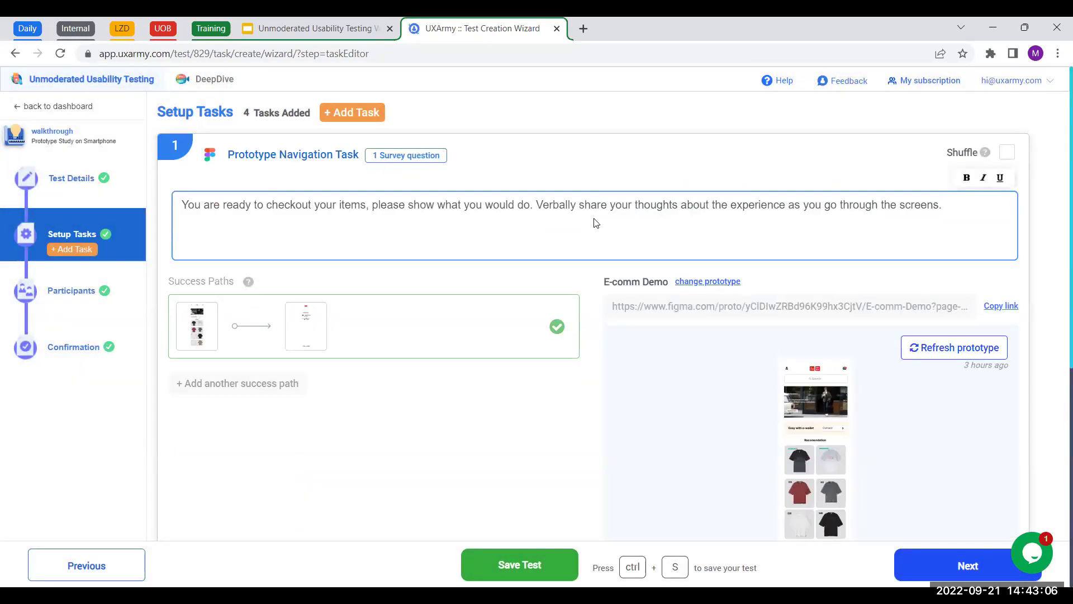
Step: Review the Image and Speaking tasks, then save the test and reload the wizard
scroll(596, 224, down, 10)
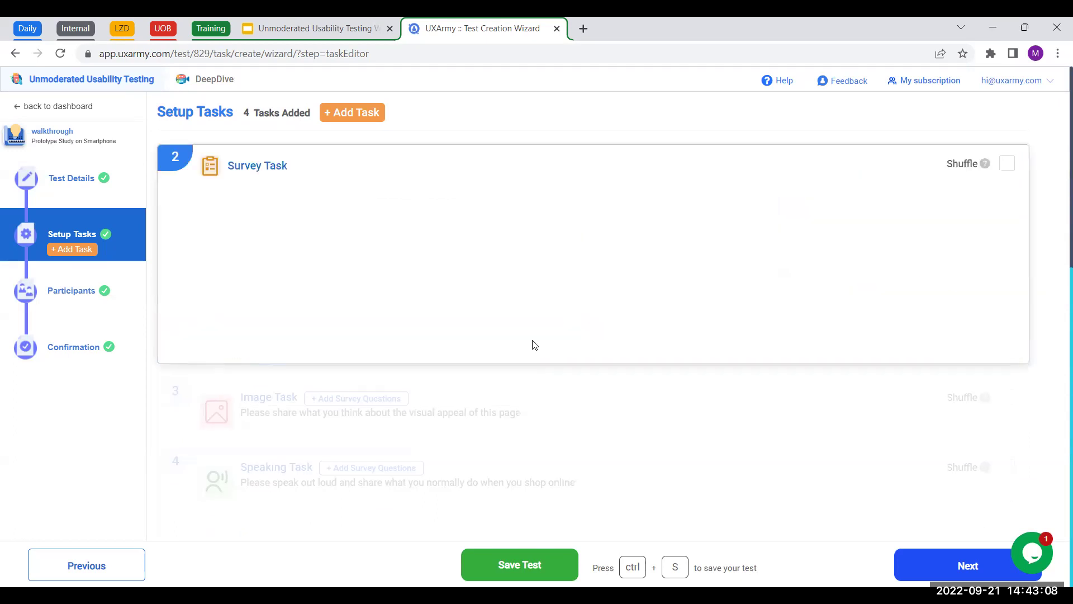
scroll(559, 313, up, 5)
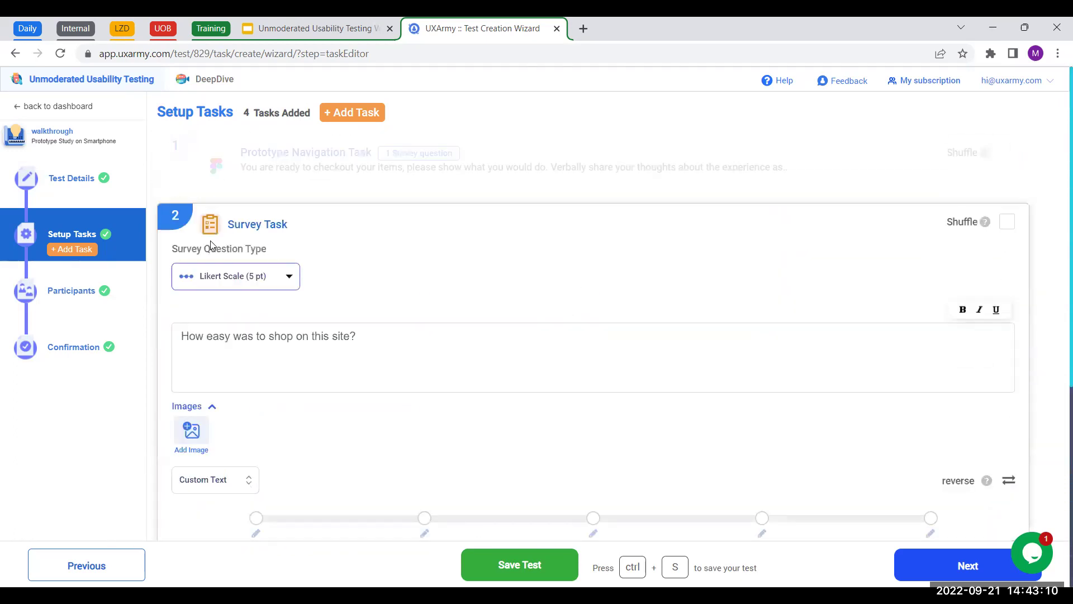
scroll(798, 265, down, 3)
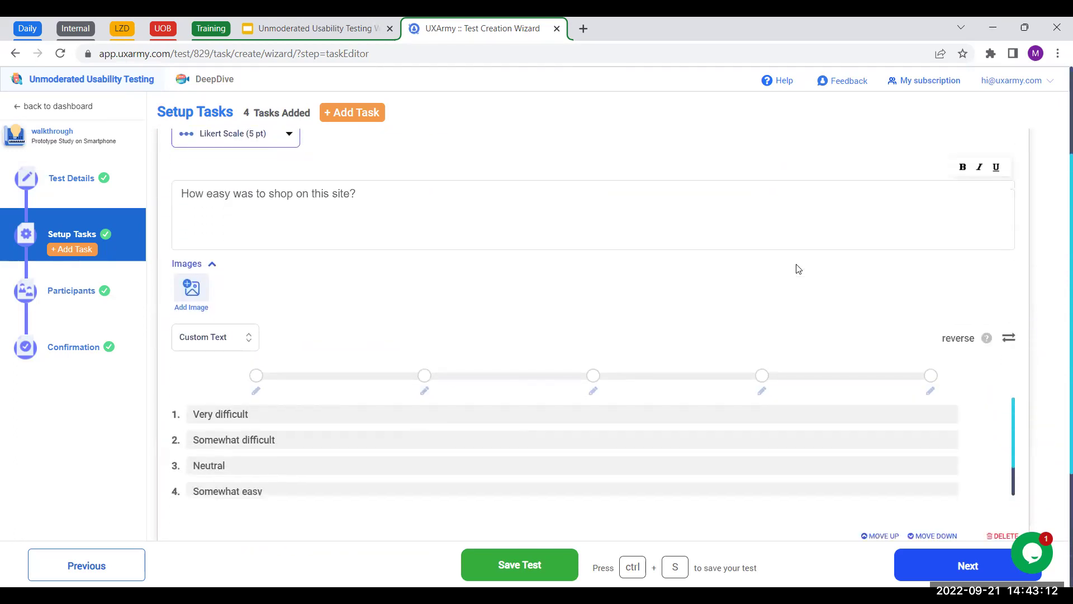
scroll(798, 268, up, 2)
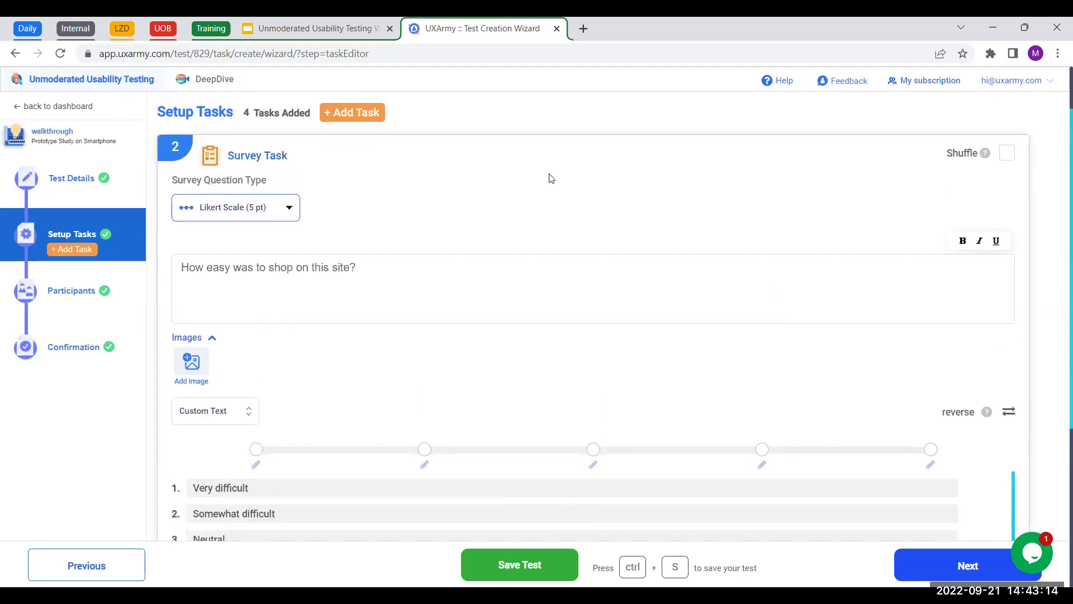
scroll(550, 178, down, 3)
scroll(615, 425, down, 1)
click(620, 433)
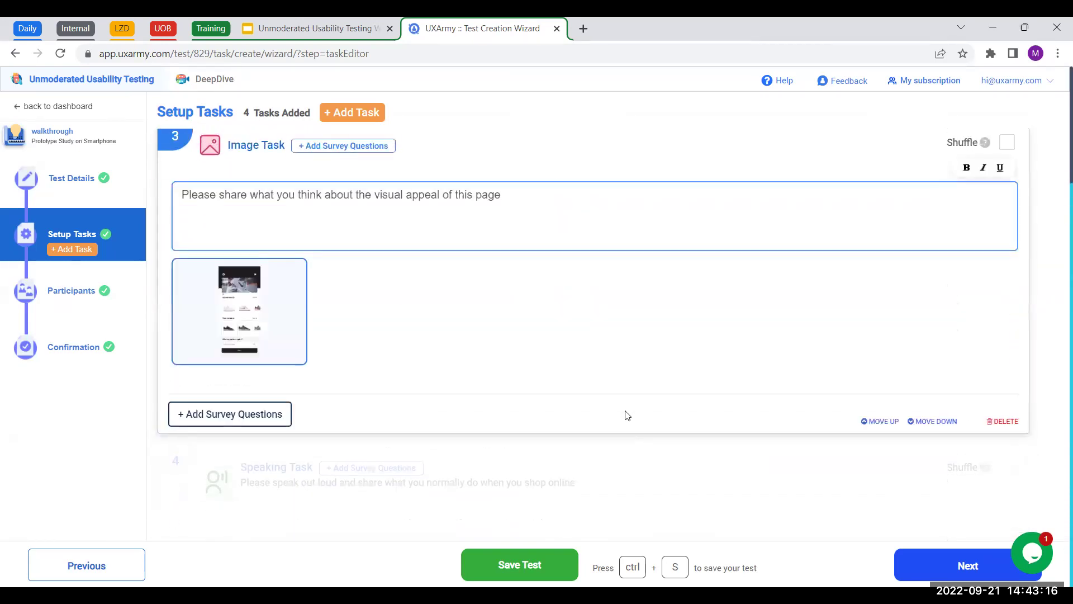
scroll(363, 307, up, 3)
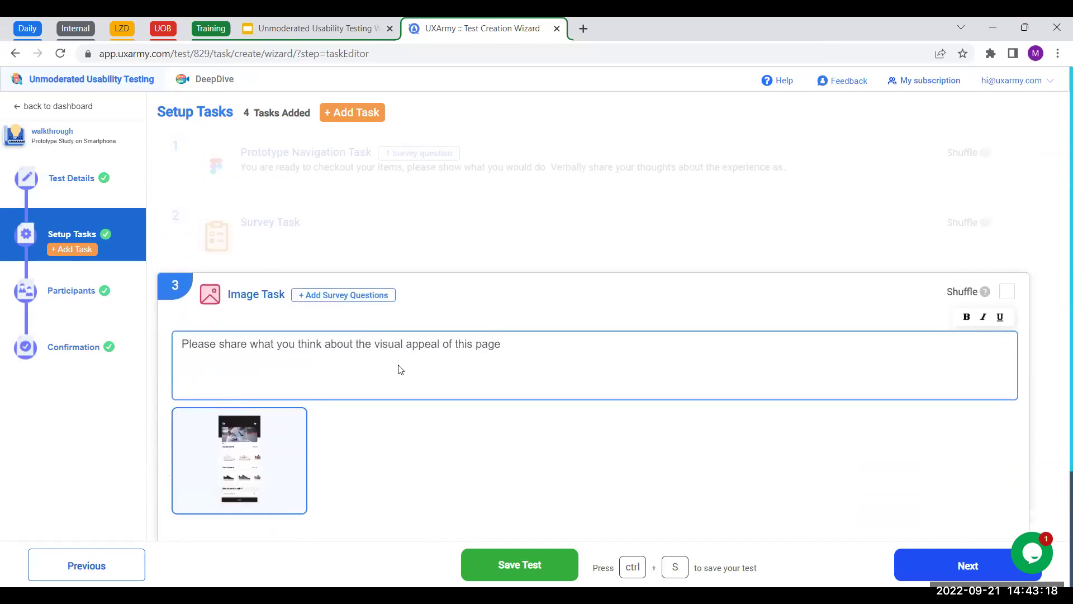
scroll(391, 363, down, 2)
mouse_move(248, 351)
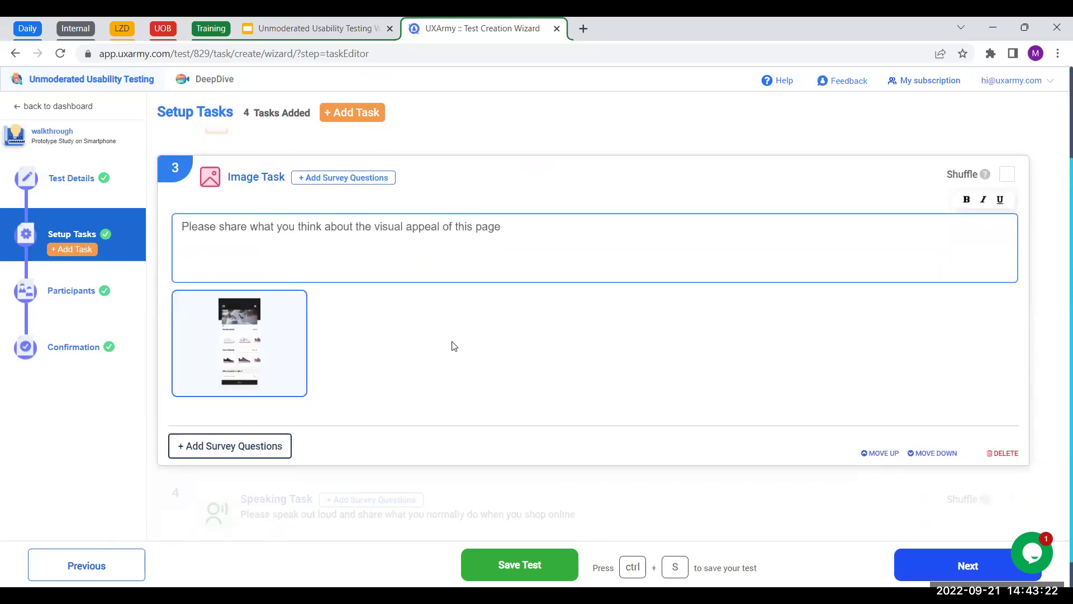
scroll(455, 344, down, 1)
click(661, 479)
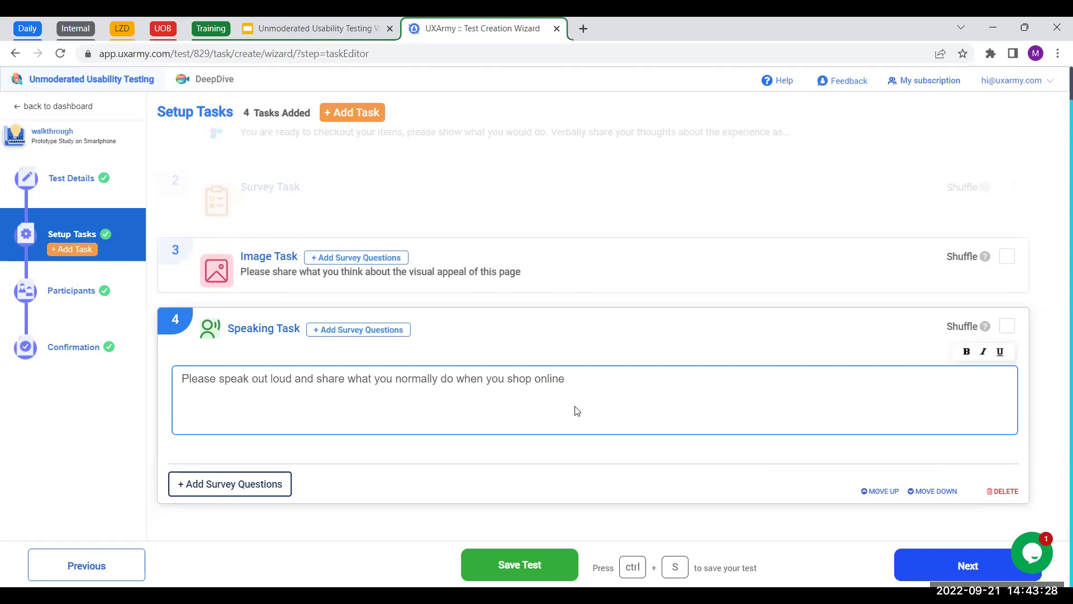
click(538, 557)
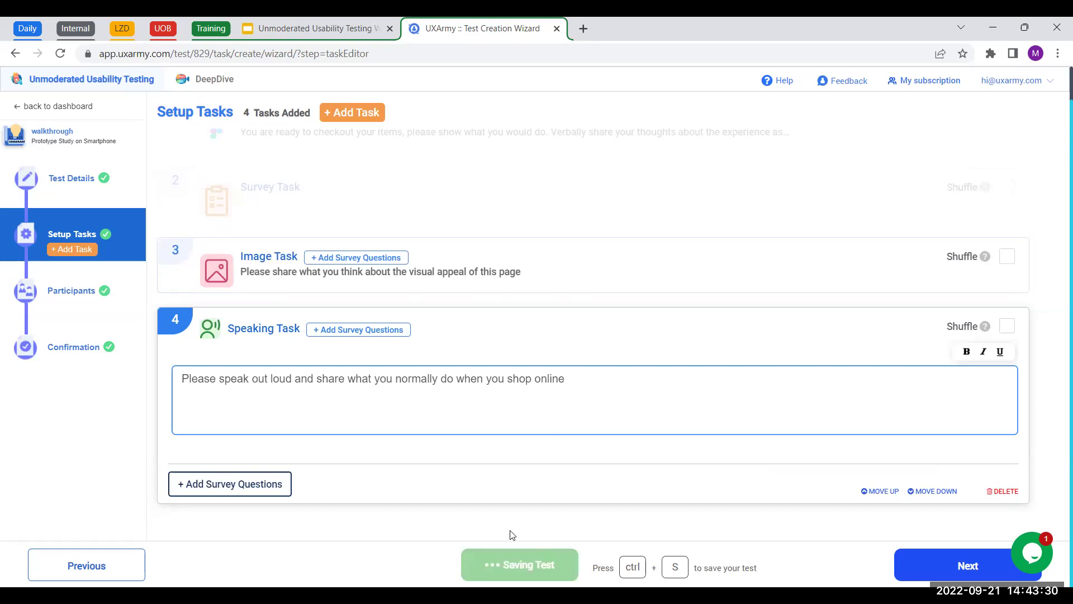
key(F5)
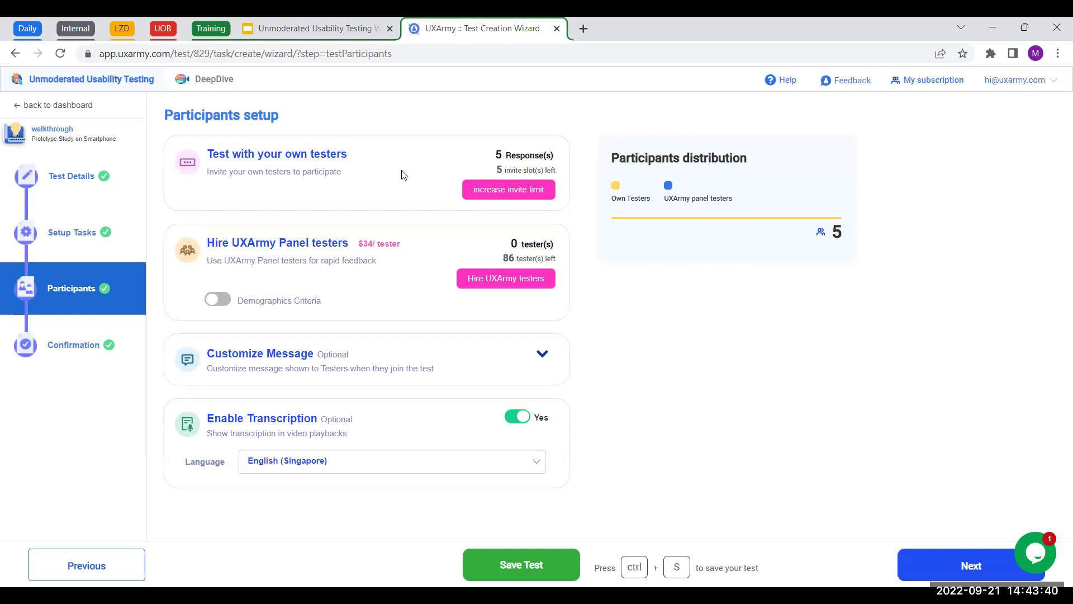
Step: Lower own-tester responses from 5 to 2 and add 2 panel testers, confirming 4 total
click(484, 197)
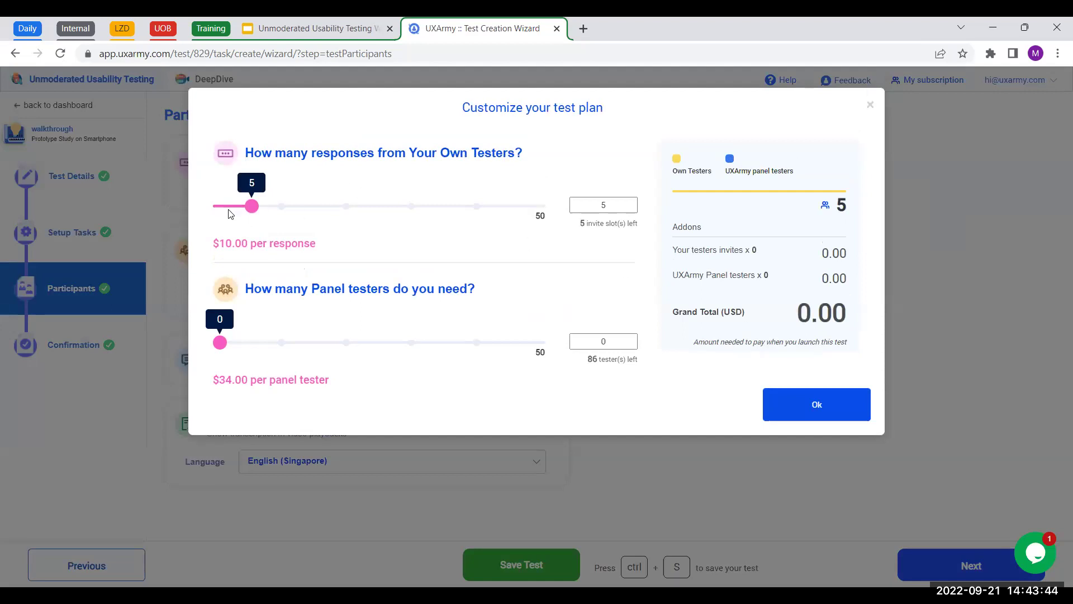
drag(239, 211, 233, 213)
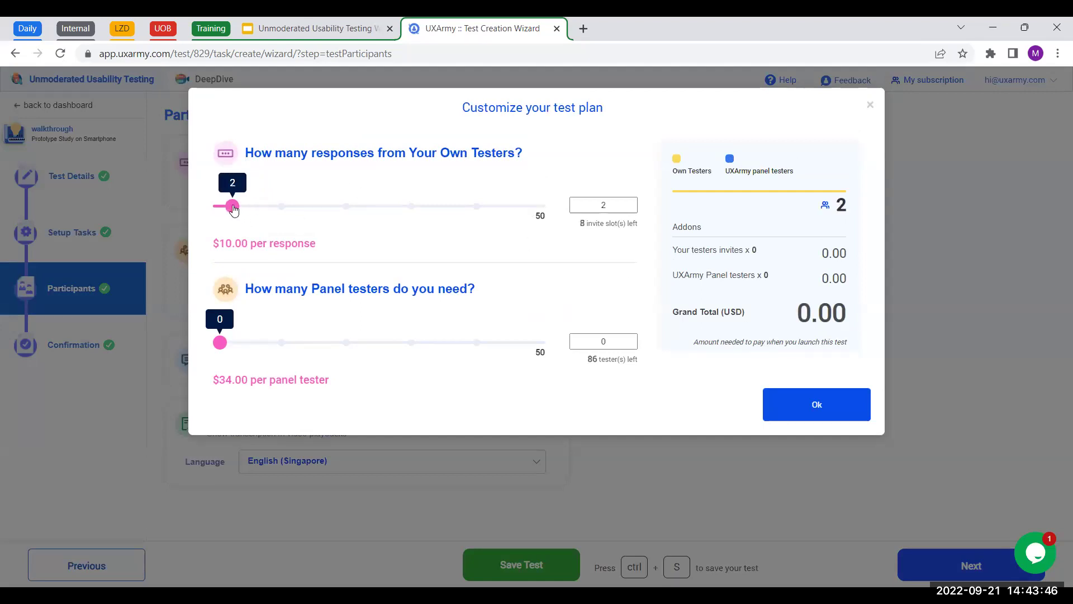
drag(220, 342, 233, 343)
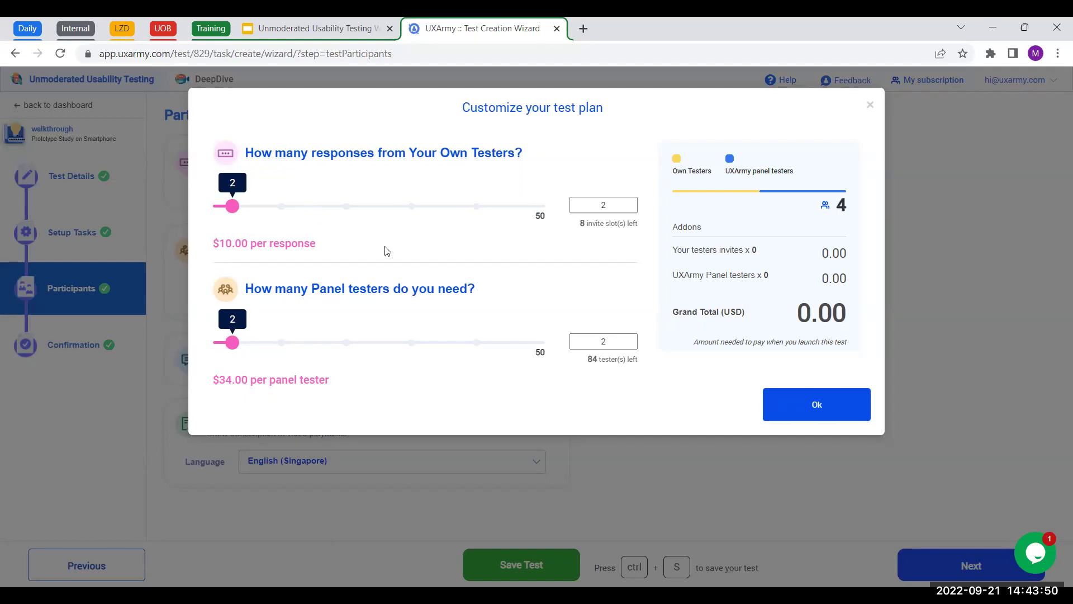
click(817, 410)
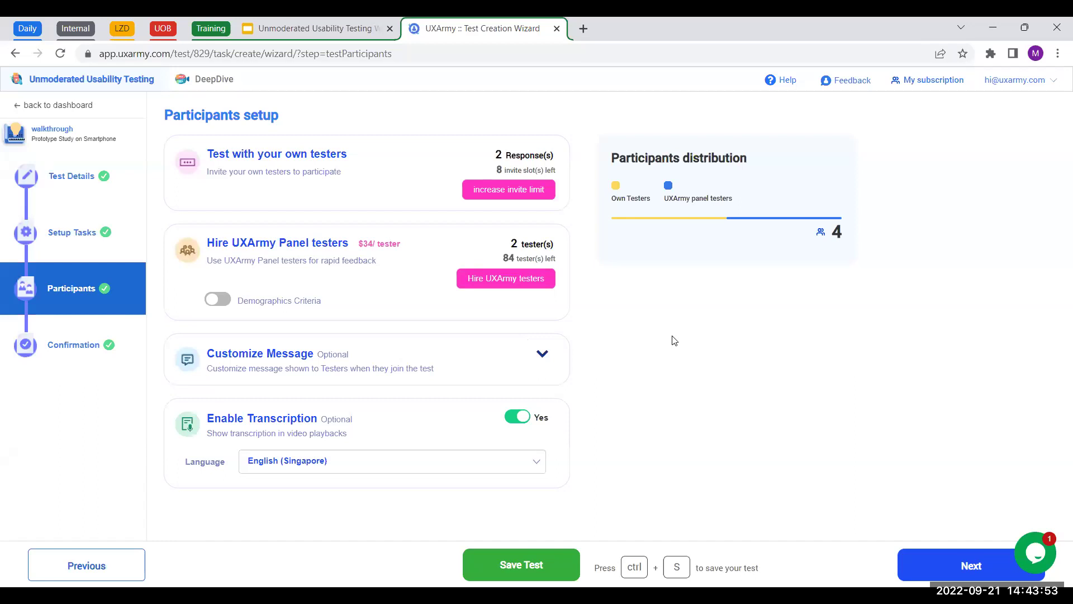
click(543, 354)
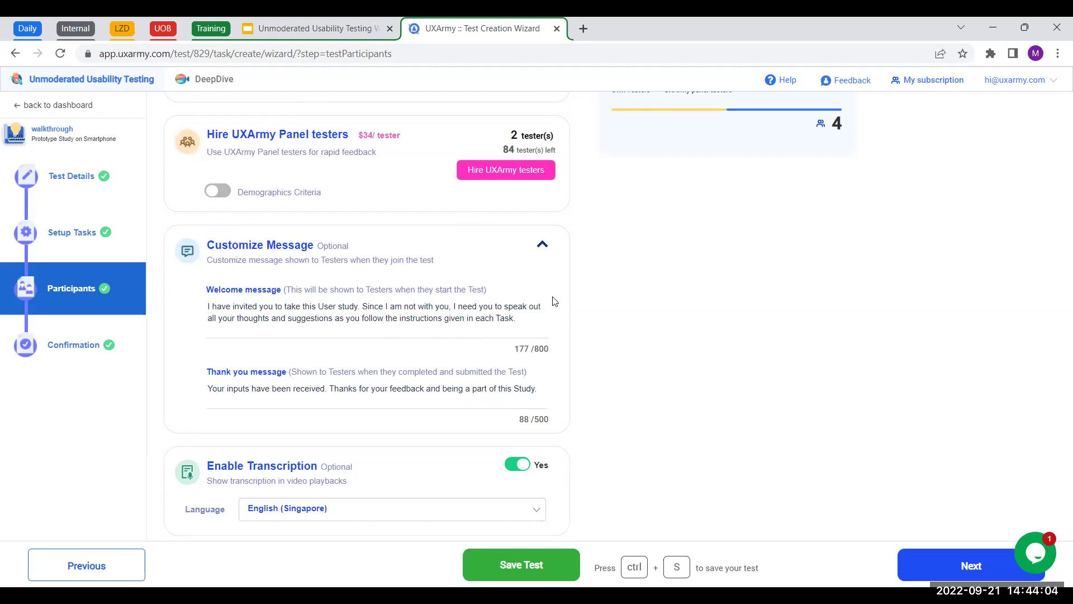
Step: Collapse the custom messages, keep English (Singapore) transcription, and save the participant settings
click(542, 245)
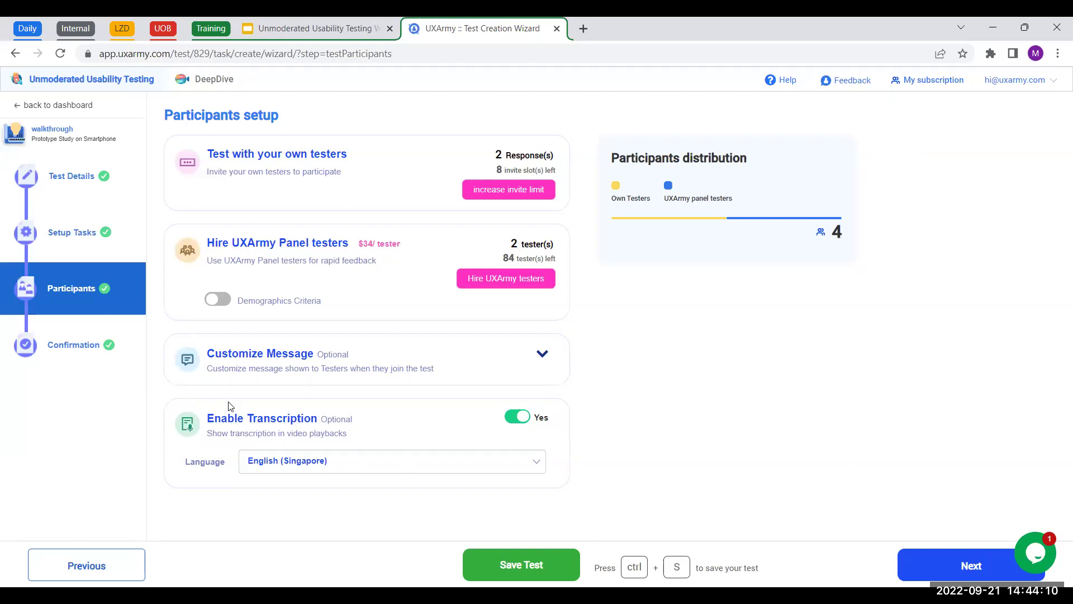
click(469, 463)
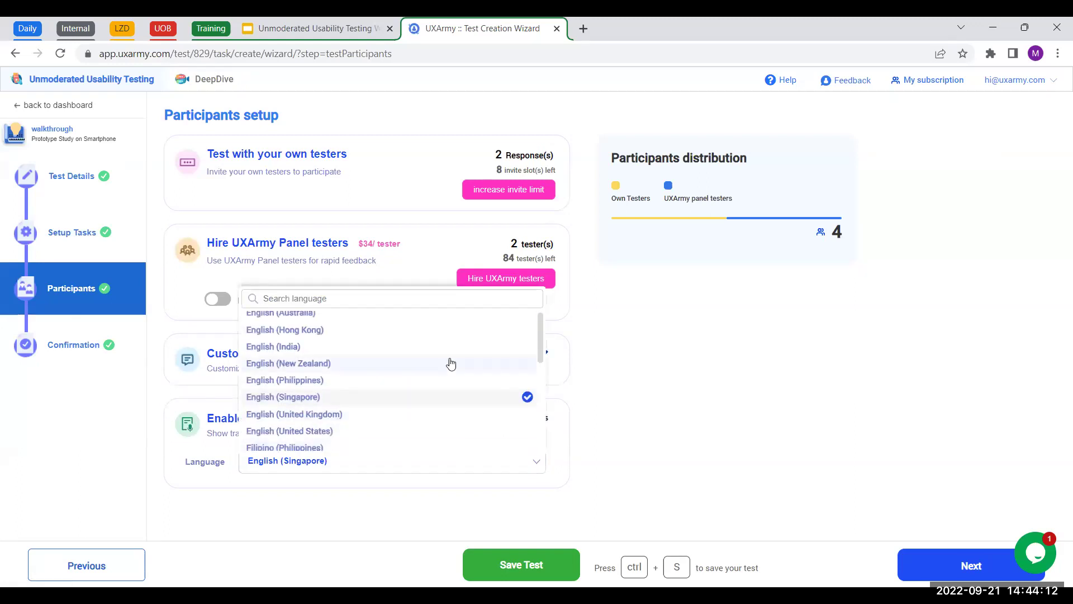
mouse_move(544, 351)
mouse_down()
mouse_move(546, 445)
mouse_move(536, 349)
mouse_up()
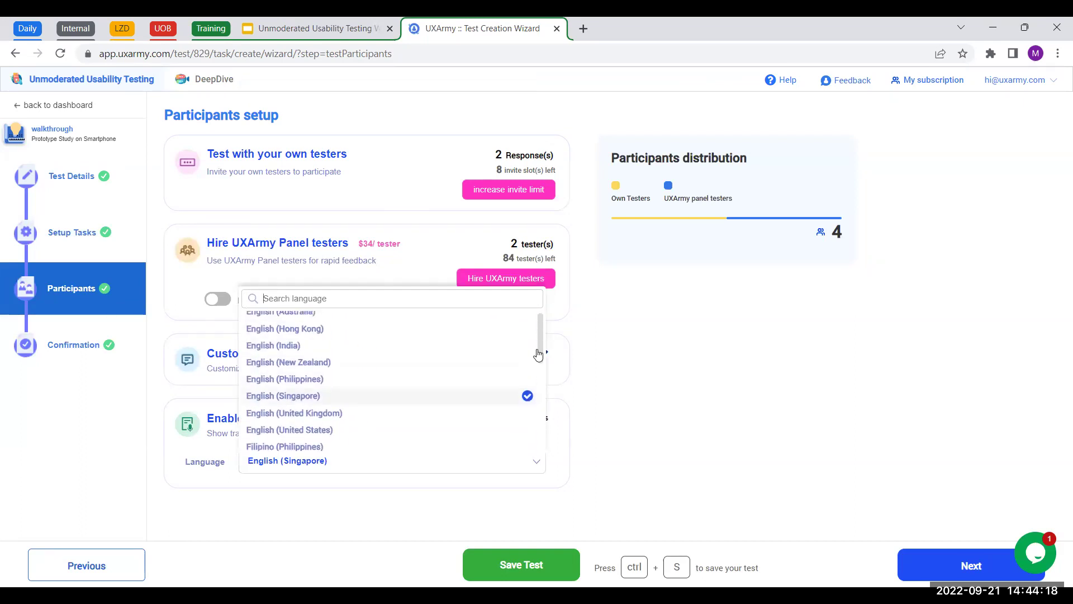
click(659, 443)
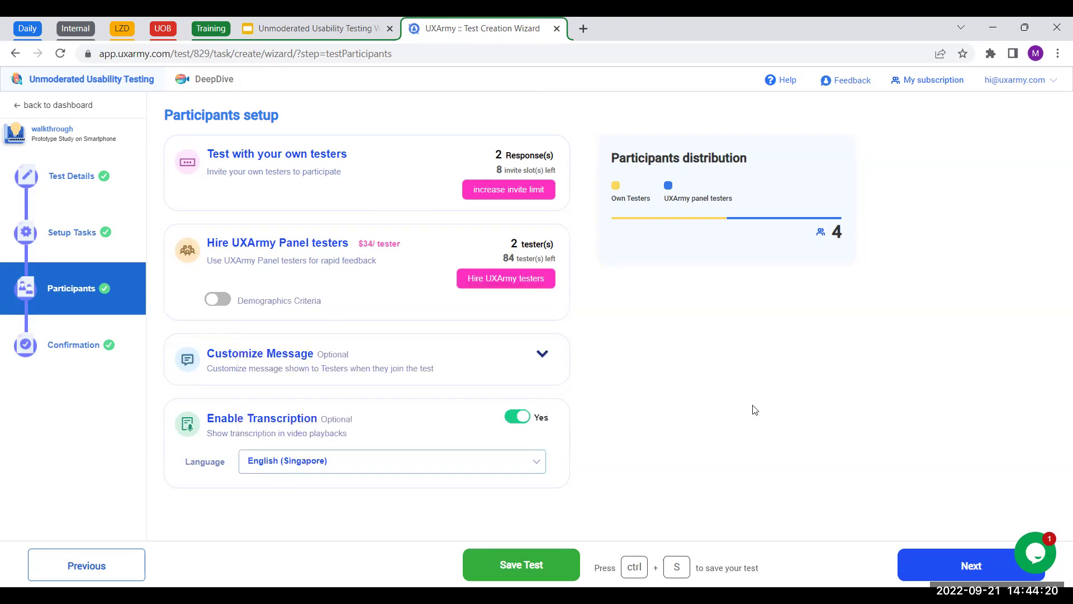
click(562, 575)
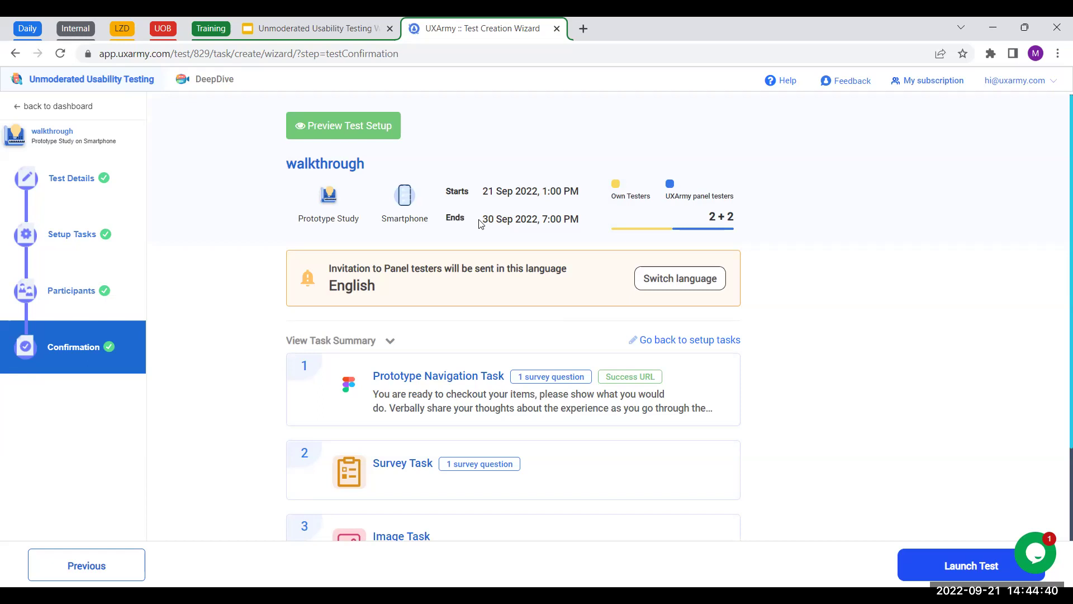
Step: Review the Confirmation task list and launch Preview Test Setup in a new tab
scroll(509, 269, down, 2)
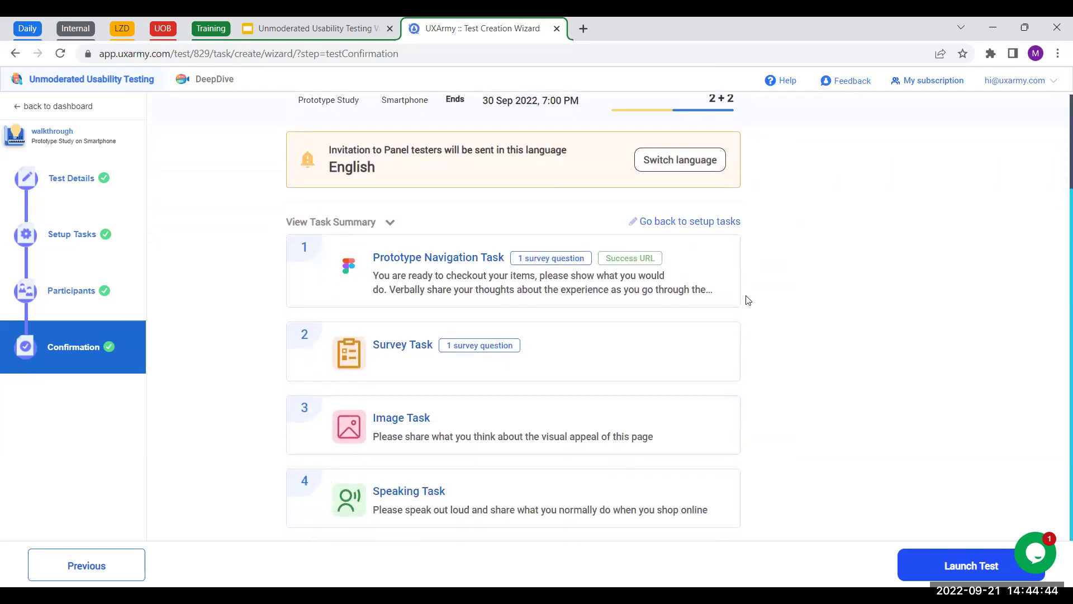
scroll(745, 300, up, 2)
click(345, 126)
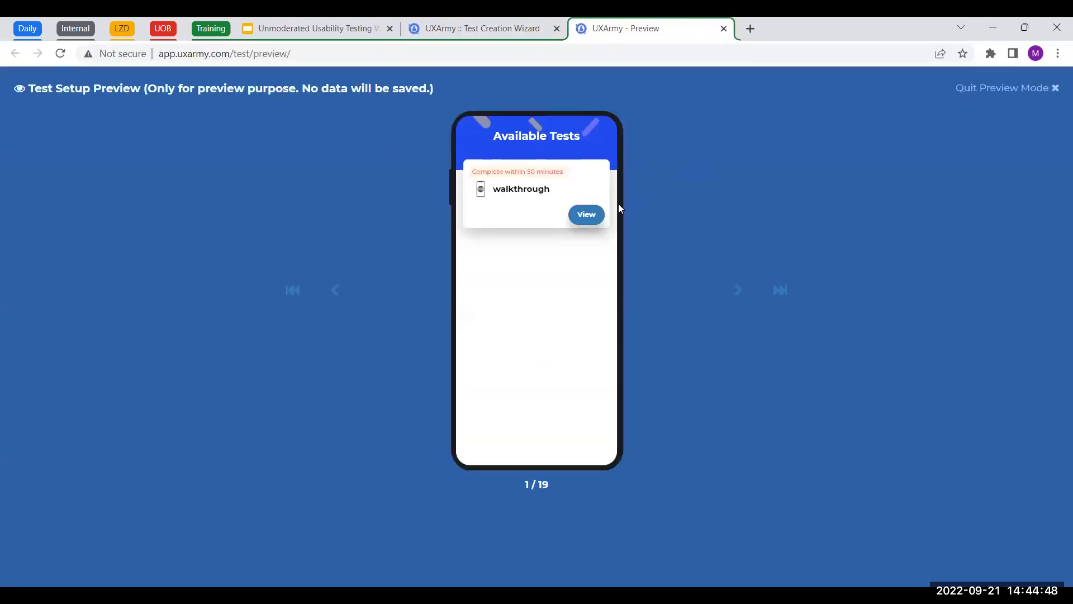
Step: Advance the preview past the intro and readiness checklist into the test room, then return to the wizard
click(736, 296)
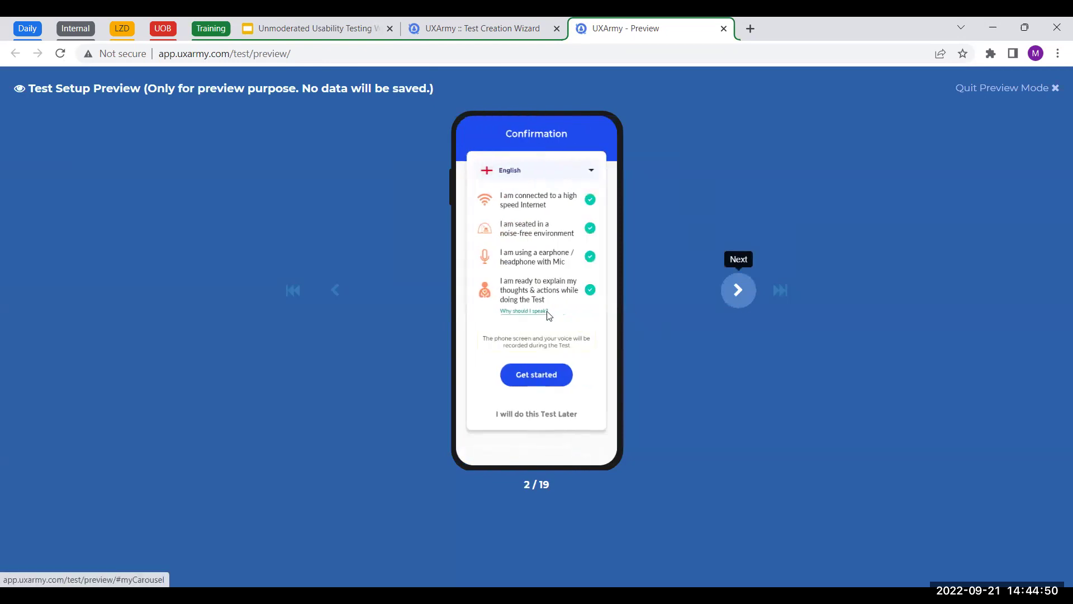
click(579, 351)
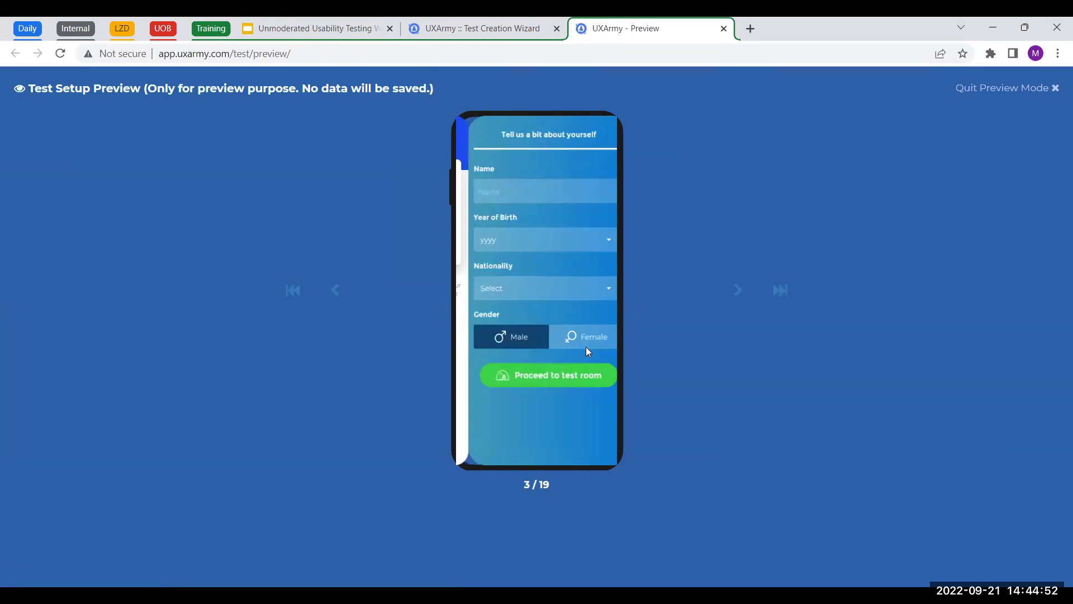
click(601, 381)
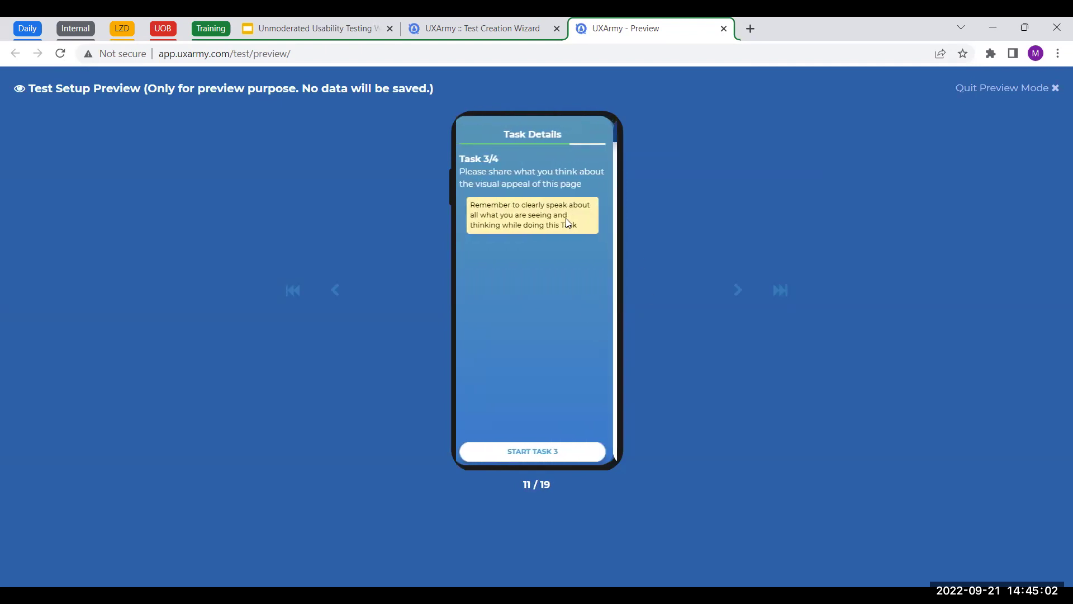
click(469, 30)
scroll(783, 278, down, 3)
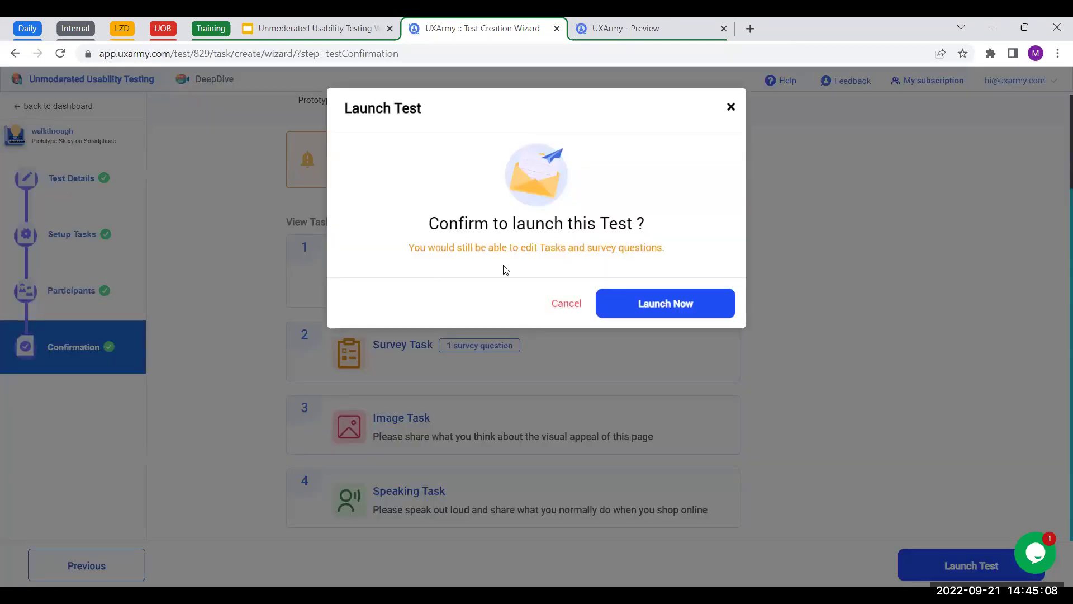
Step: Confirm Launch Now to make the walkthrough test active
click(657, 310)
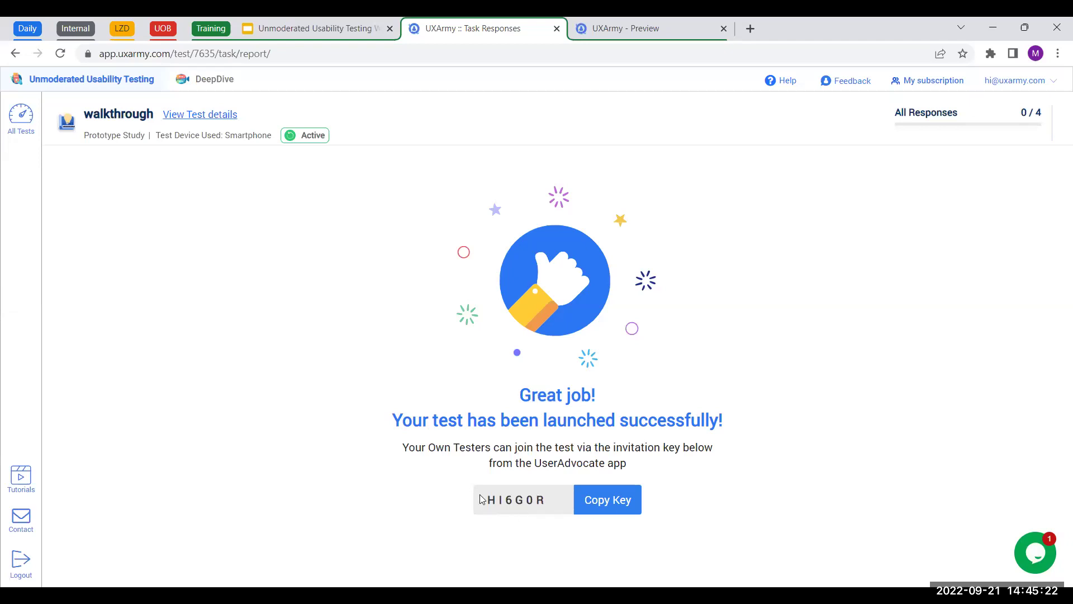
Step: Copy the invitation key to the clipboard and refocus the browser after switching windows
click(609, 506)
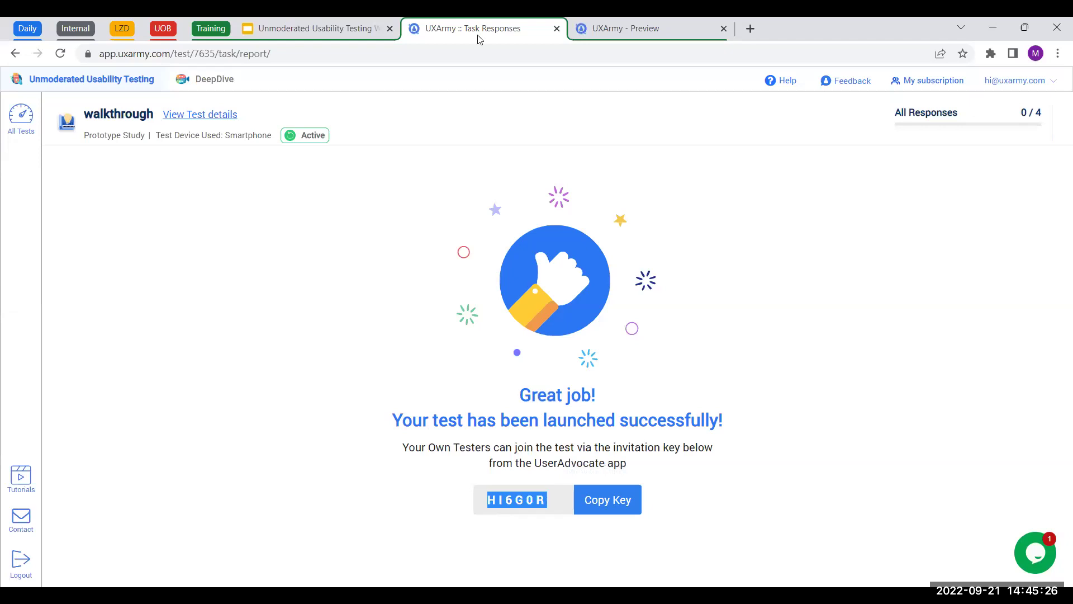
key(alt+Tab)
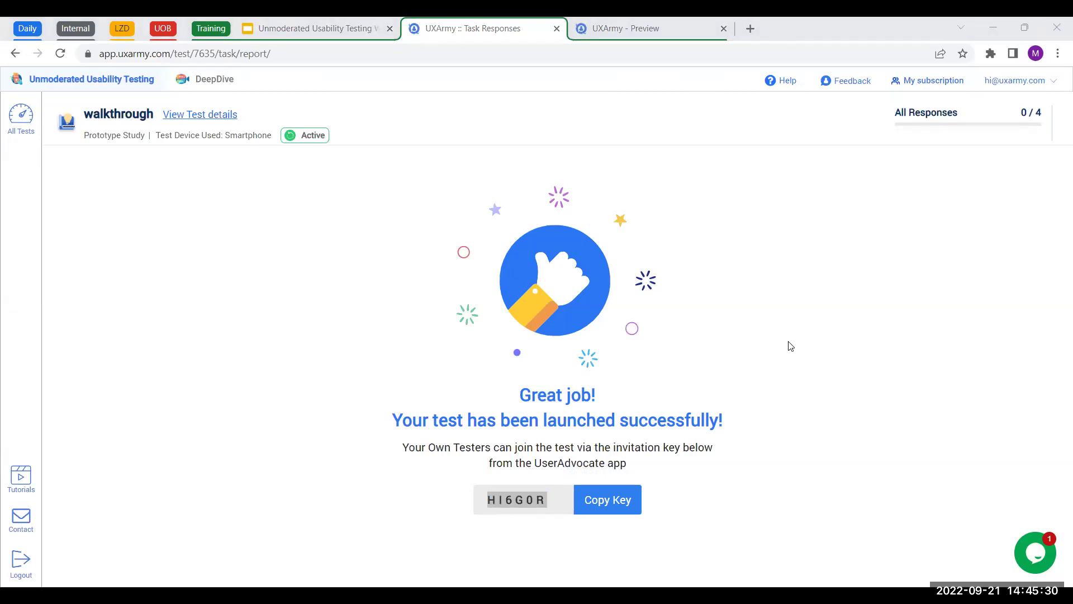
click(854, 362)
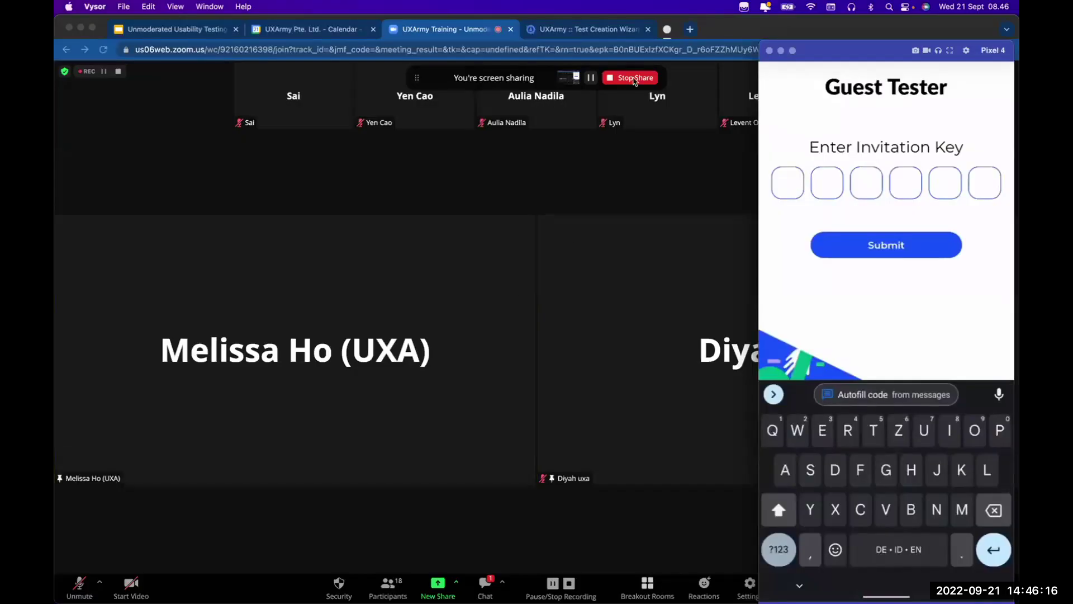
Step: Bring the Zoom meeting in Chrome in front of the Vysor phone mirror
click(83, 588)
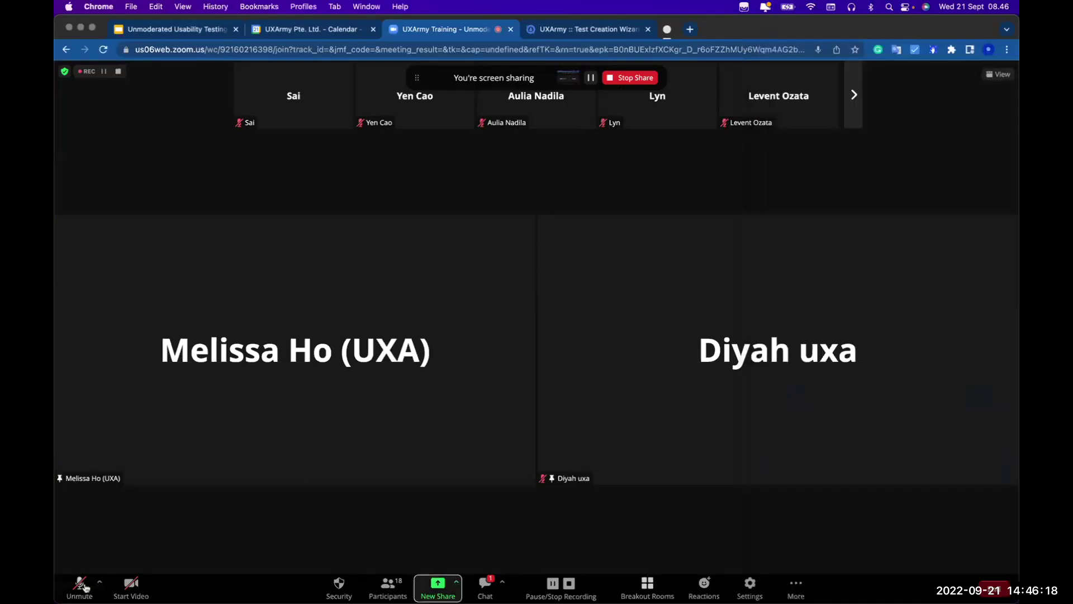
Step: Unmute the microphone in the Zoom training meeting
click(83, 588)
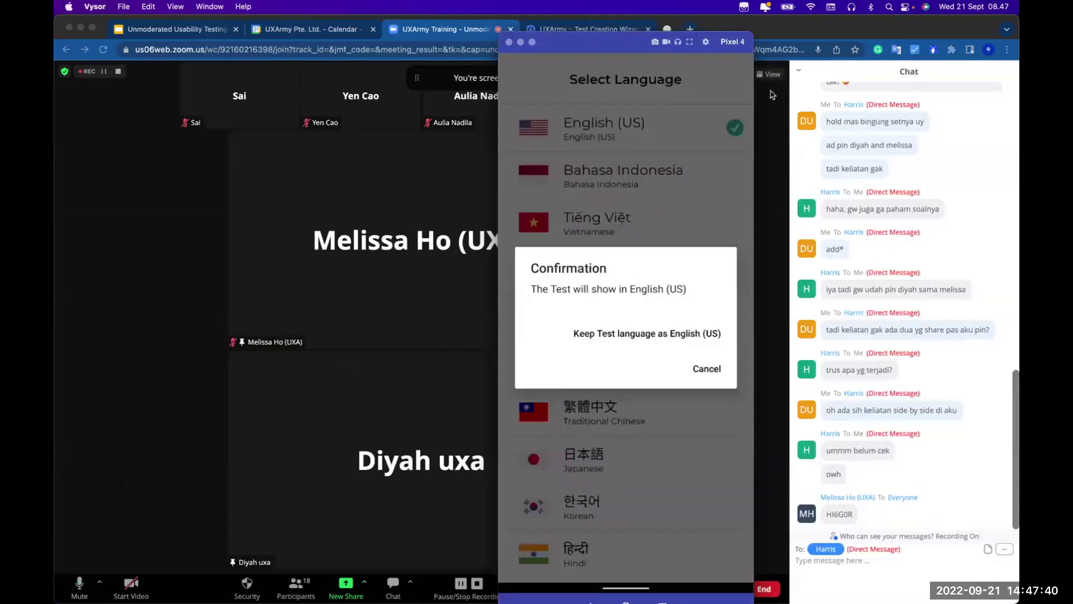
Step: Close the Zoom meeting chat and bring the Vysor phone mirror back to the front
click(772, 95)
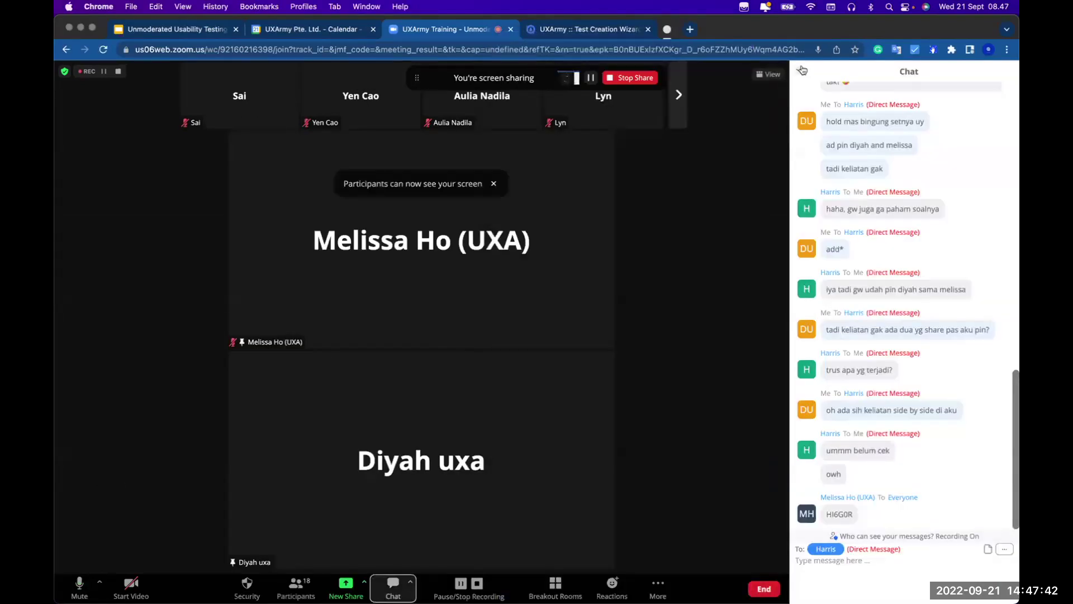
click(803, 70)
click(805, 88)
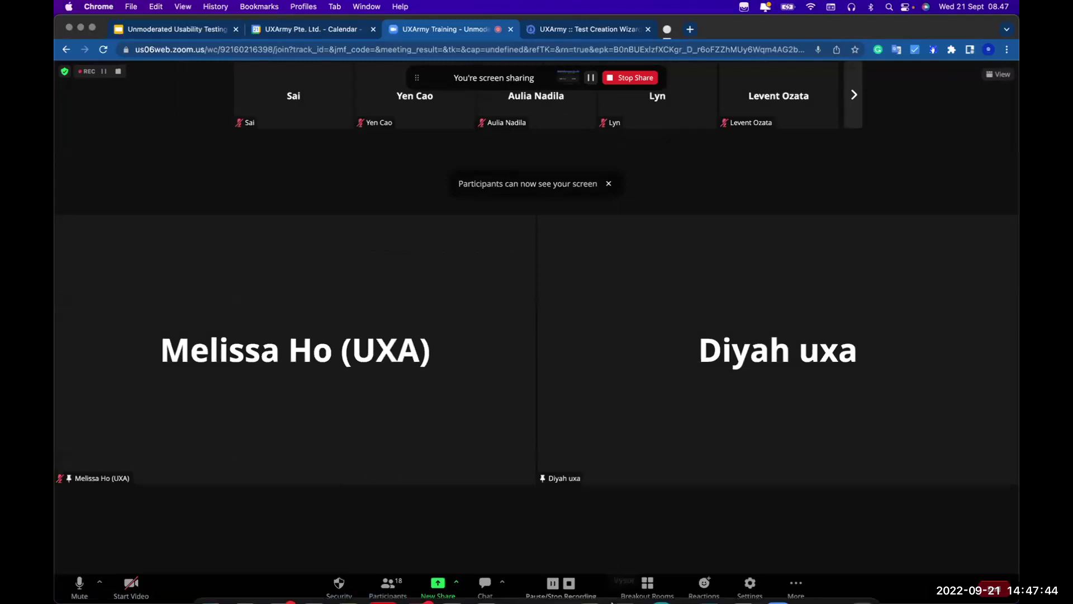
mouse_move(615, 601)
click(625, 579)
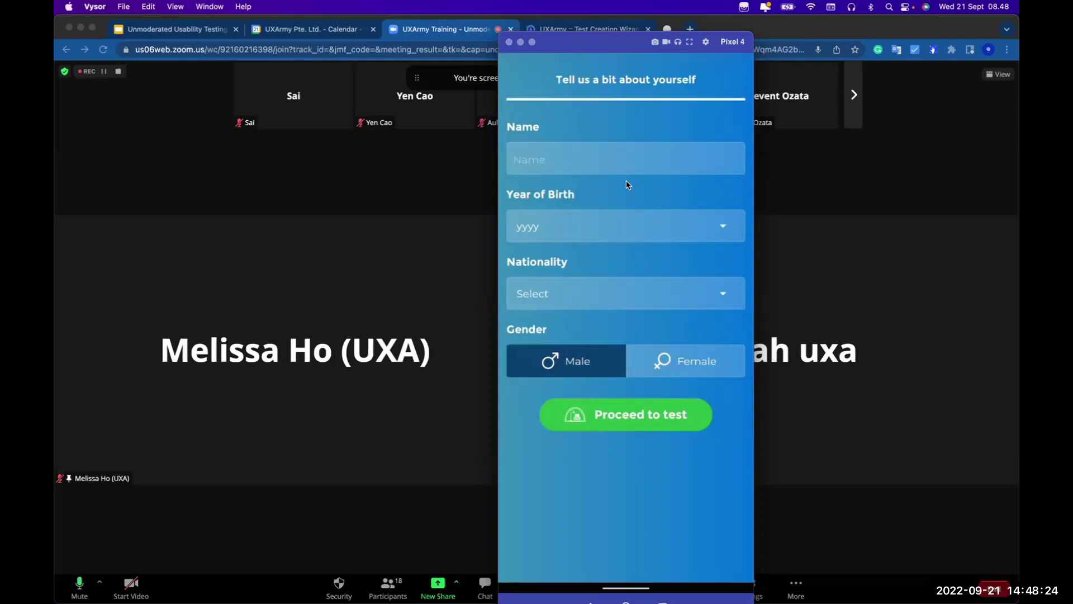
Step: Fill the tester profile with a name, birth year 1997 and nationality India, then proceed to the test
click(626, 180)
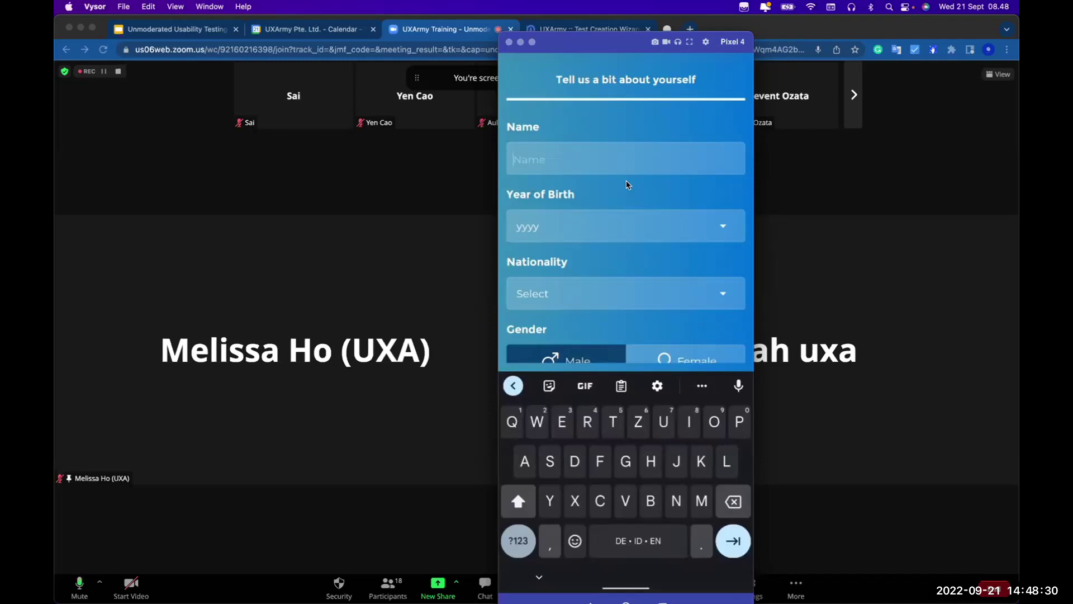
text(Test)
key(Tab)
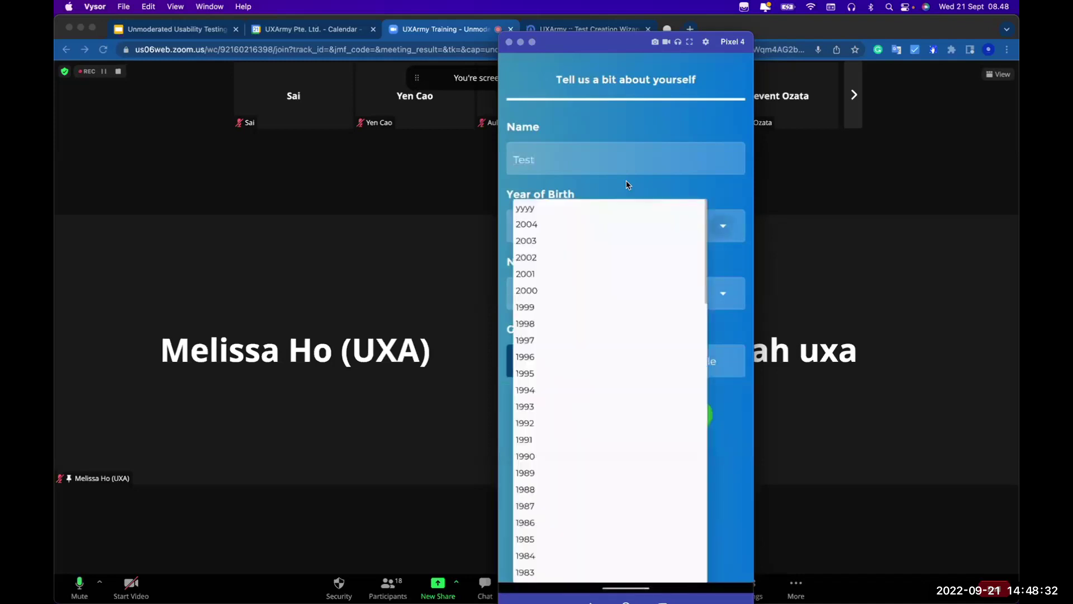
text(1997)
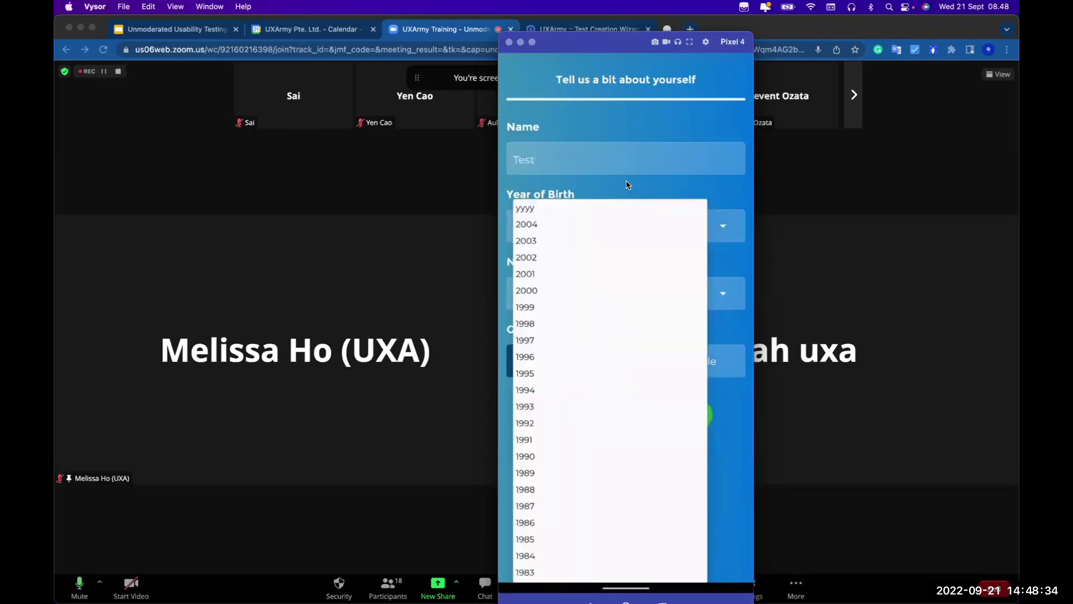
key(Return)
key(Tab)
text(India)
key(Return)
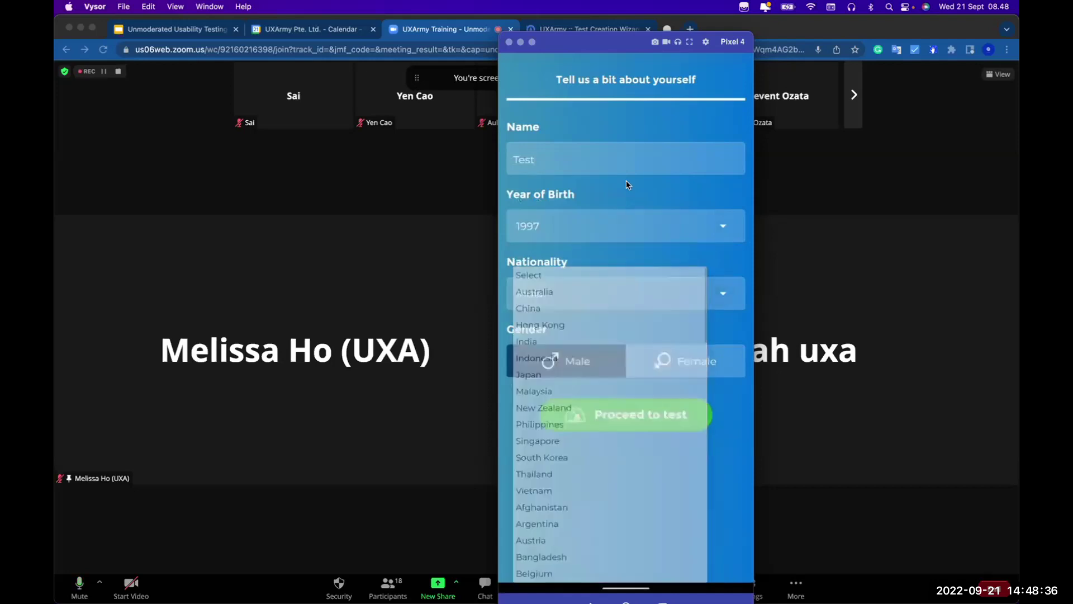
key(Return)
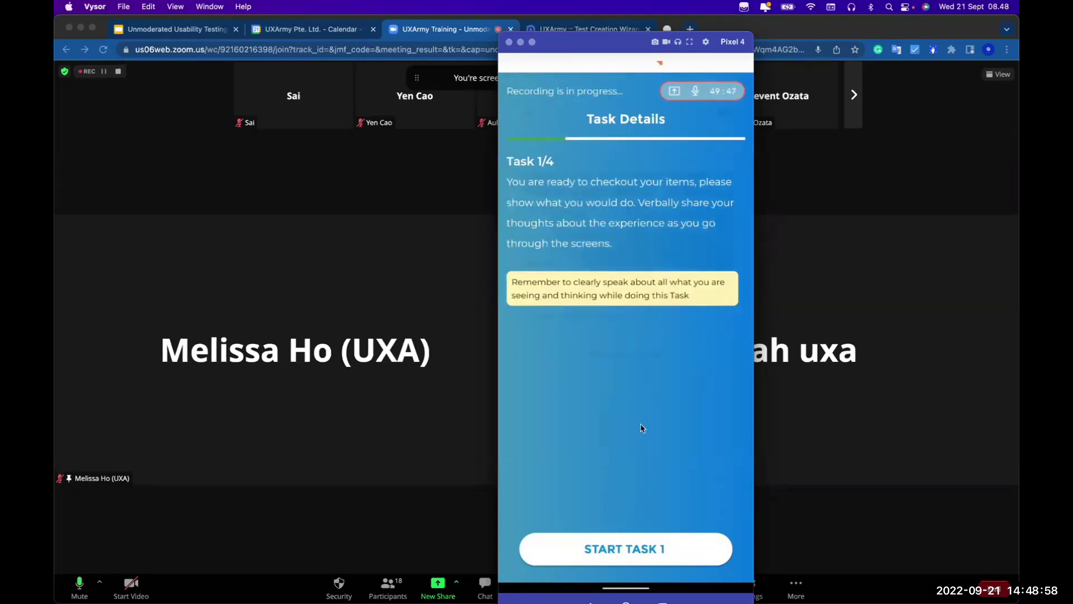
Step: Start Task 1 and scroll through the Uniqlo home page in the shop prototype
click(640, 547)
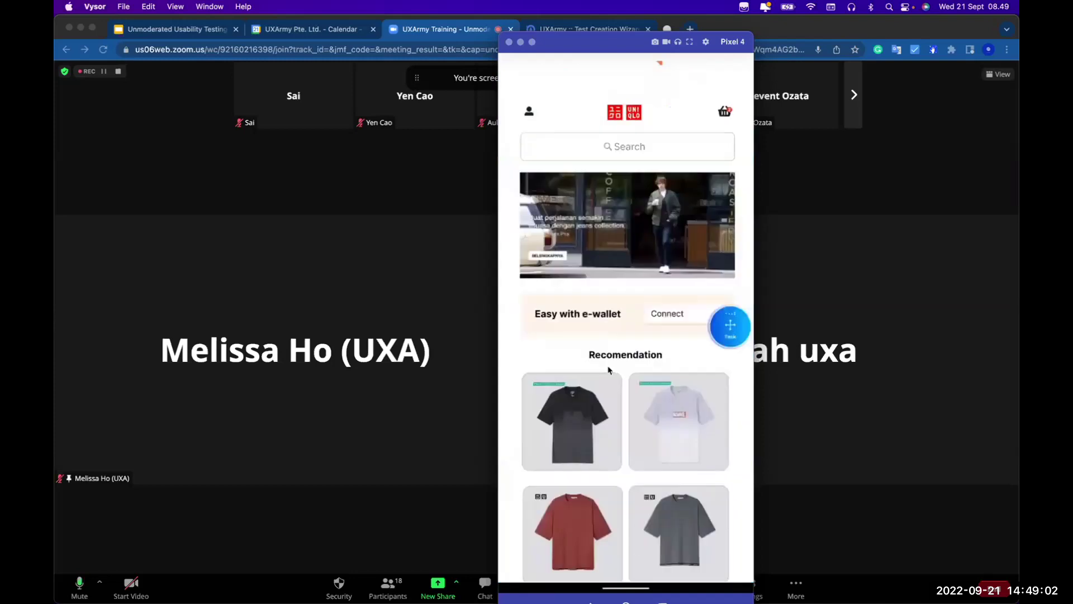
drag(610, 470, 575, 432)
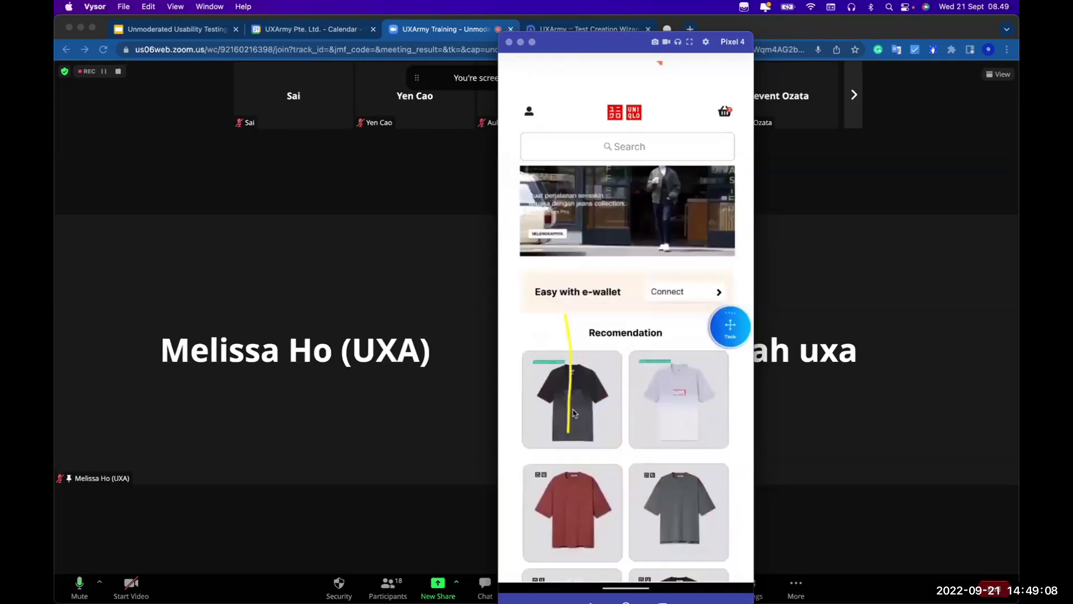
mouse_move(644, 389)
mouse_down()
mouse_move(585, 412)
mouse_move(593, 438)
mouse_move(652, 384)
mouse_move(656, 402)
mouse_up()
drag(665, 481, 661, 363)
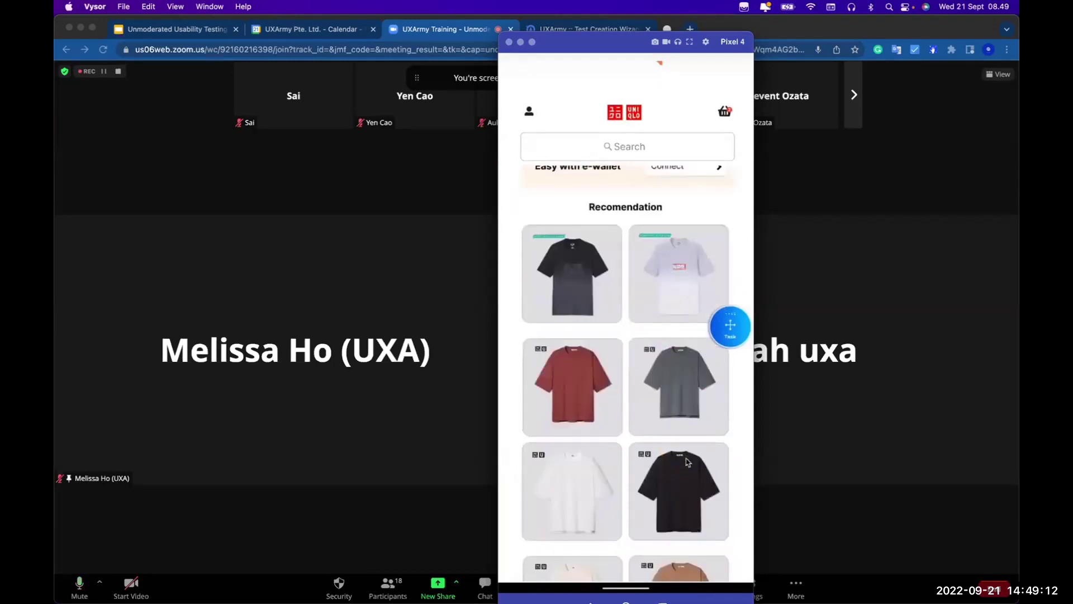
drag(686, 478, 670, 338)
Step: Check the task details, then open the cart and pay for the two T-shirts
click(728, 335)
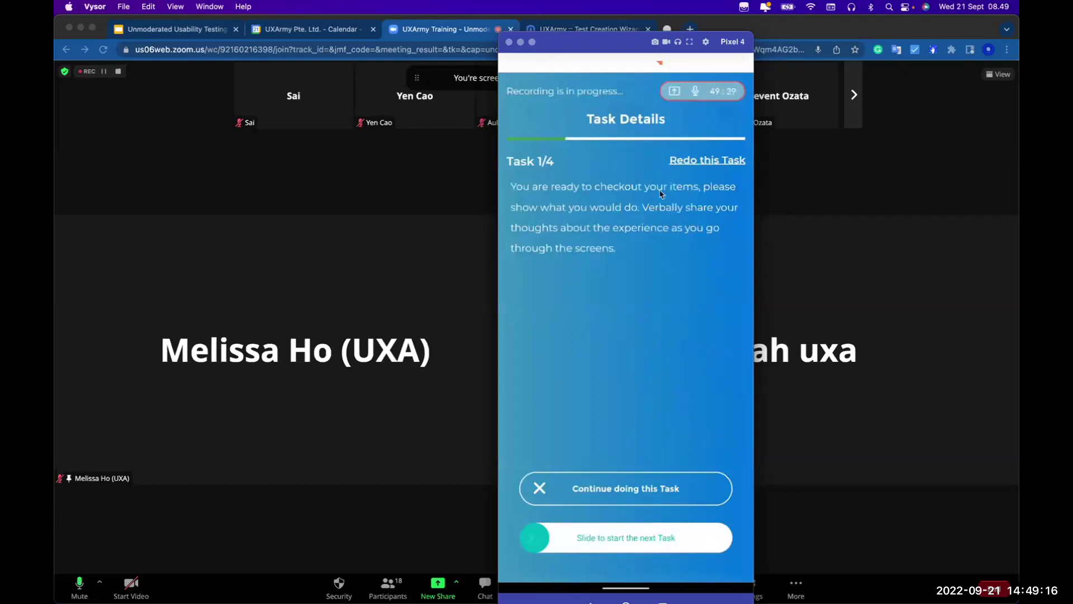
click(613, 494)
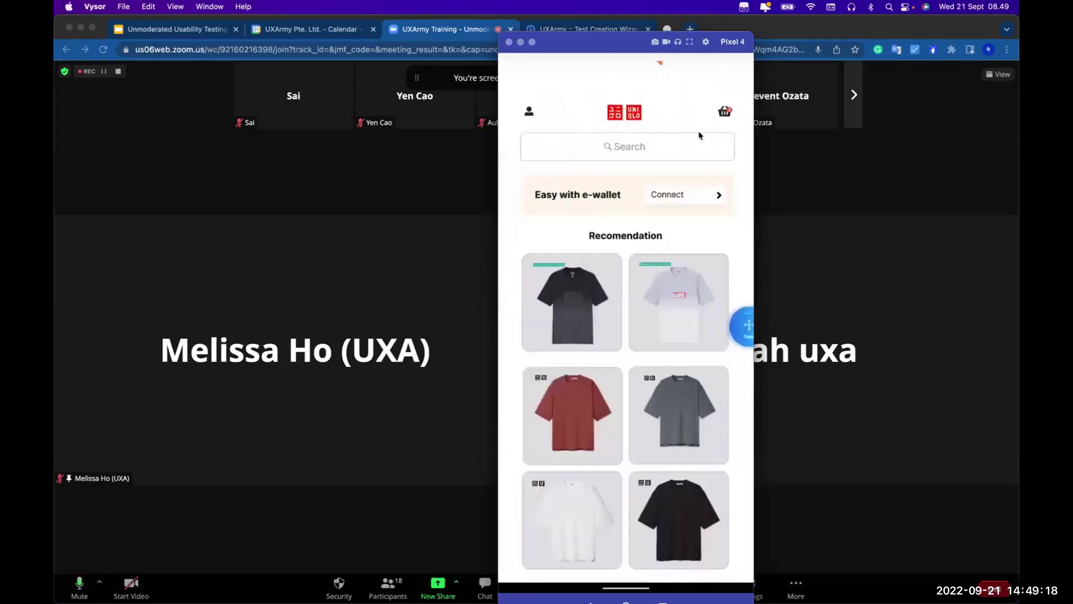
click(725, 112)
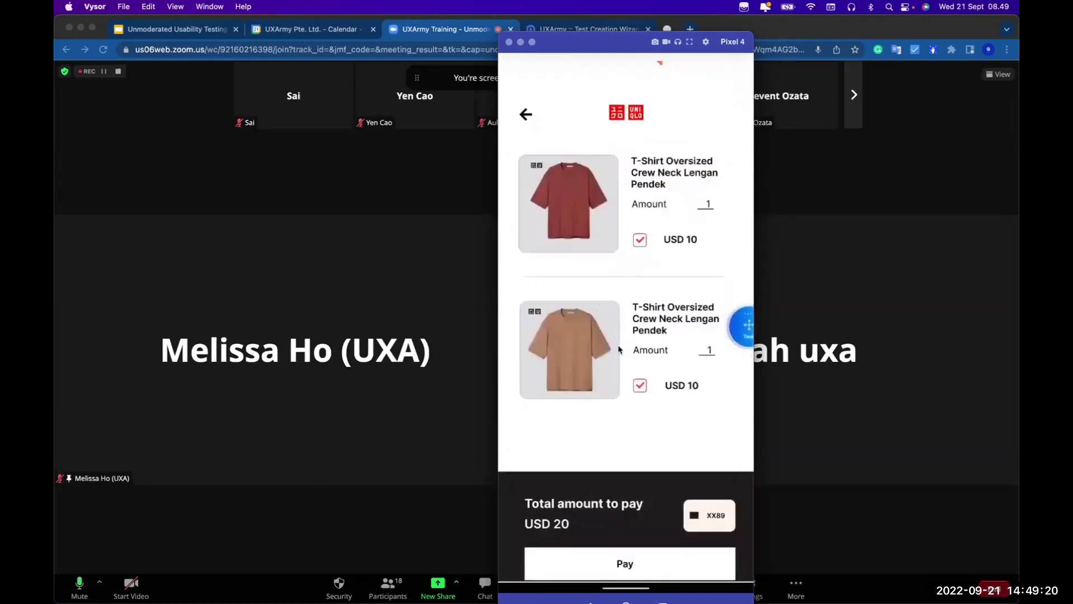
drag(622, 445, 618, 389)
click(633, 510)
Step: Open the task panel after checkout to finish the remaining tasks
click(748, 332)
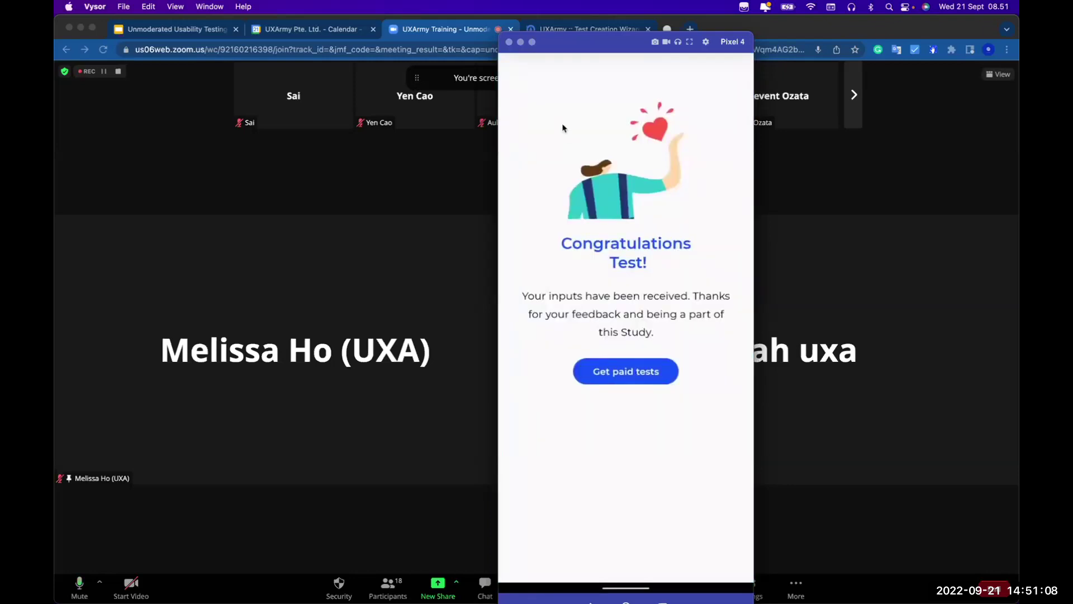
Step: Close the Vysor Pixel 4 phone mirror window
click(509, 42)
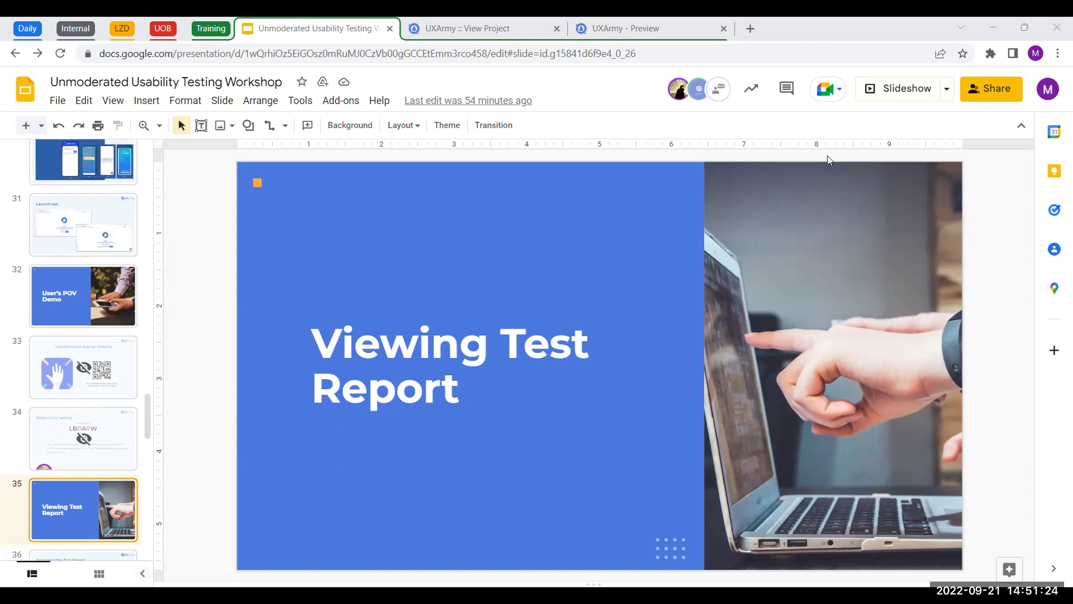
Step: Start the slideshow and advance to the 'Accessing the Test Report' slide
click(894, 95)
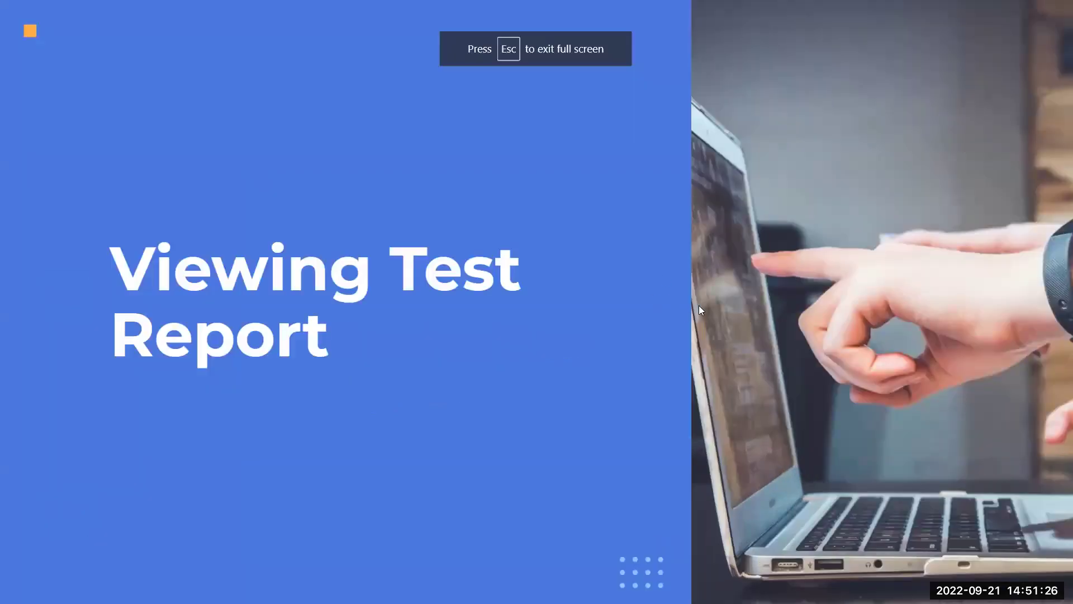
key(Right)
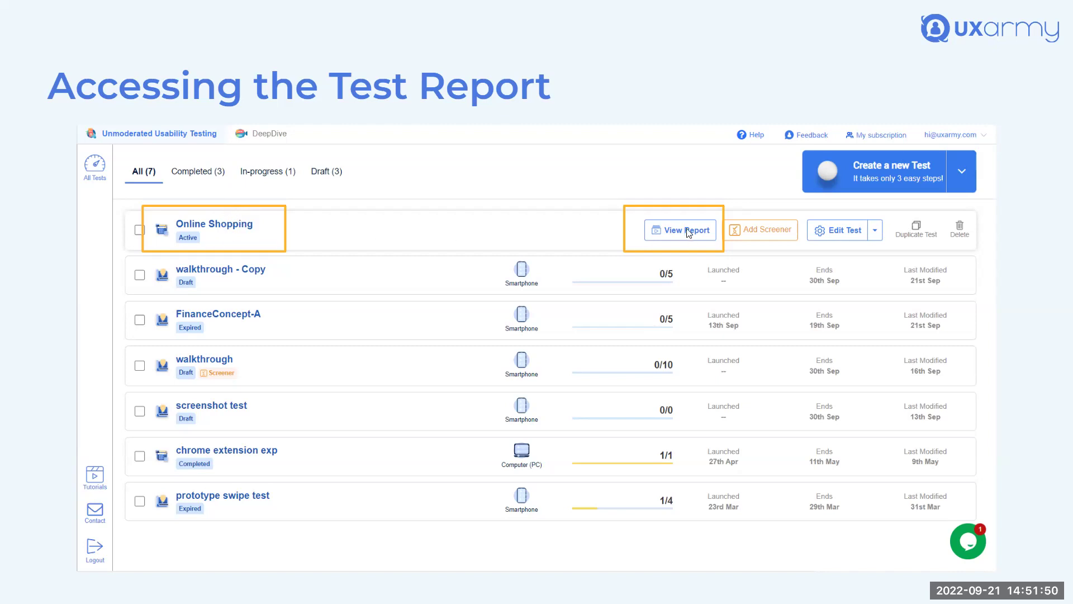
Step: Advance to slide 37, 'Report - Summary'
key(Right)
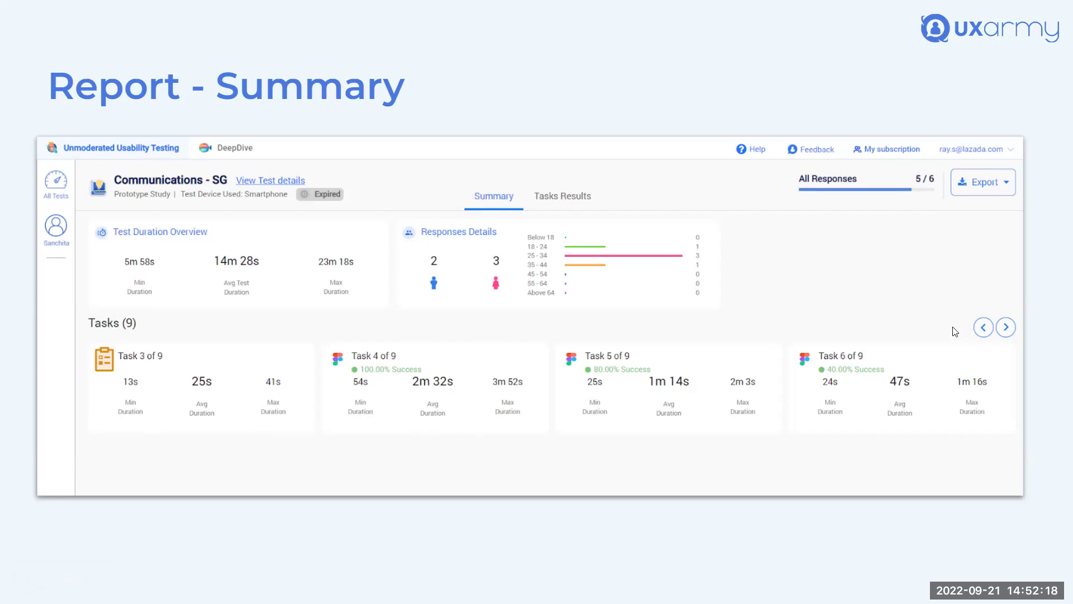
Step: Advance through the 'Report - Task Results' slide to the 'Report - Video Playback' slide
click(855, 110)
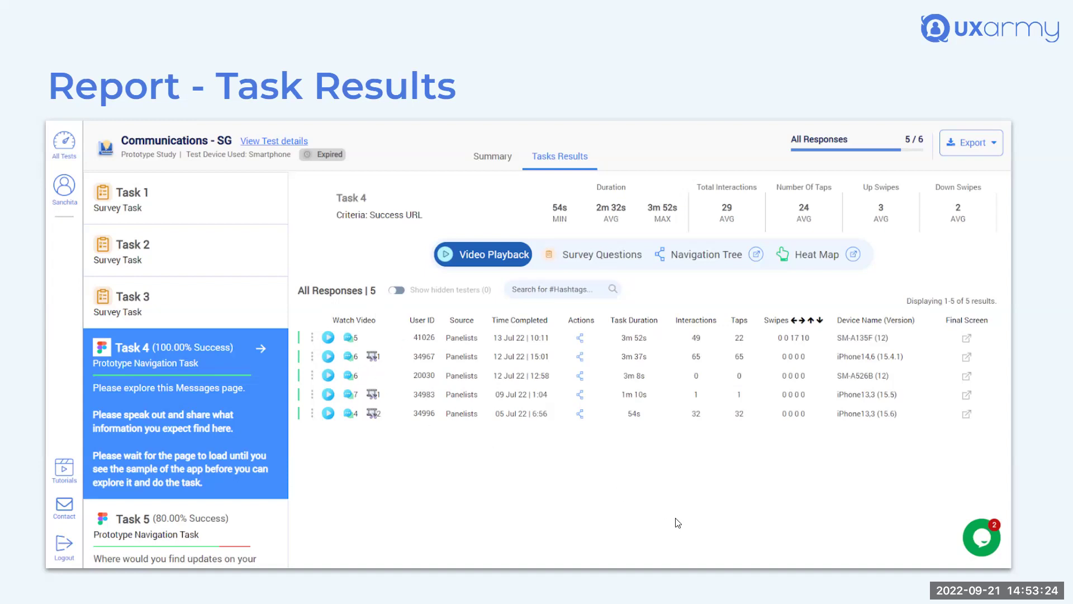
click(695, 482)
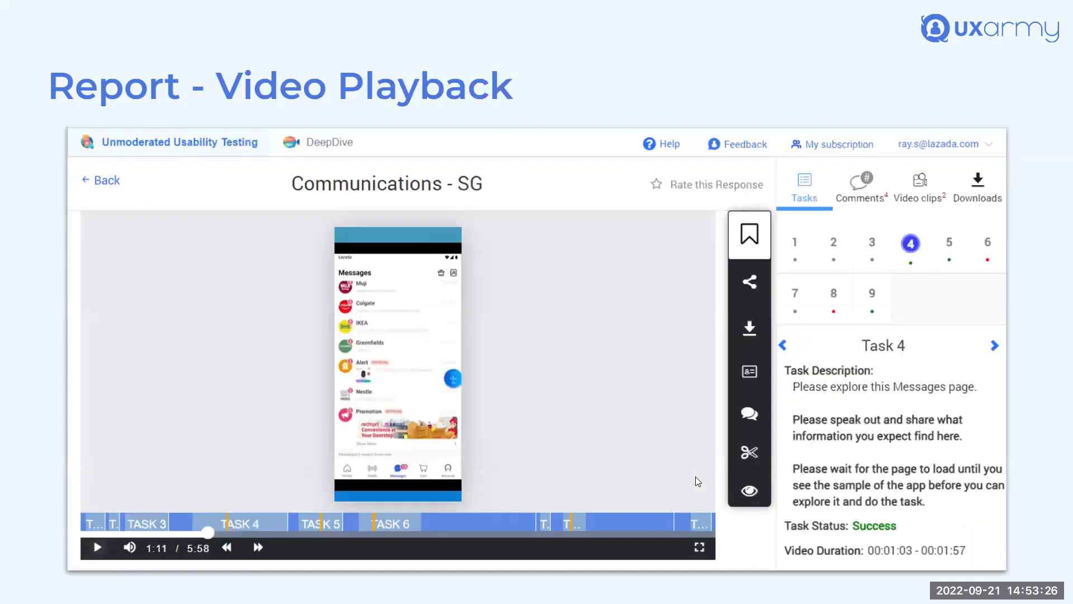